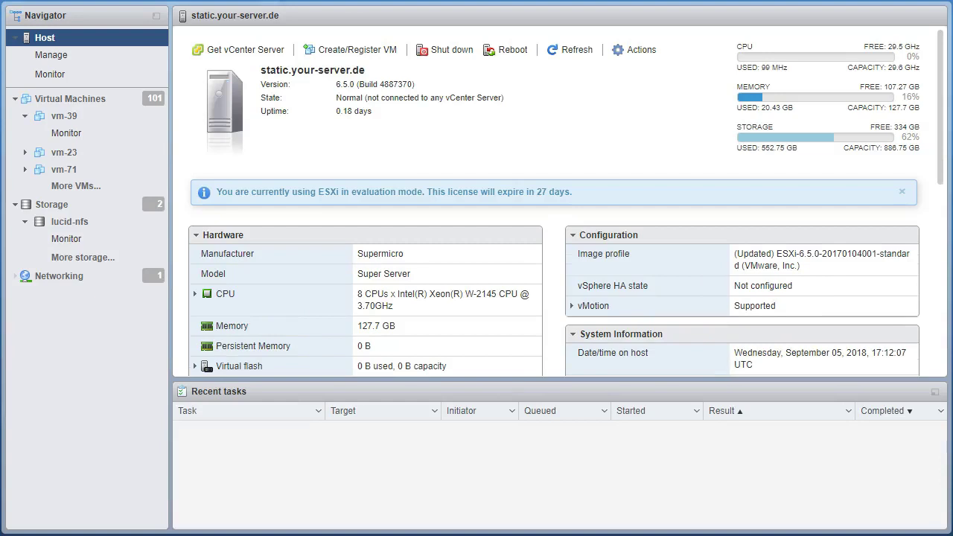
Show the host's Virtual Machines list from the Navigator pane
{"action": "left_click", "coordinate": [86, 99]}
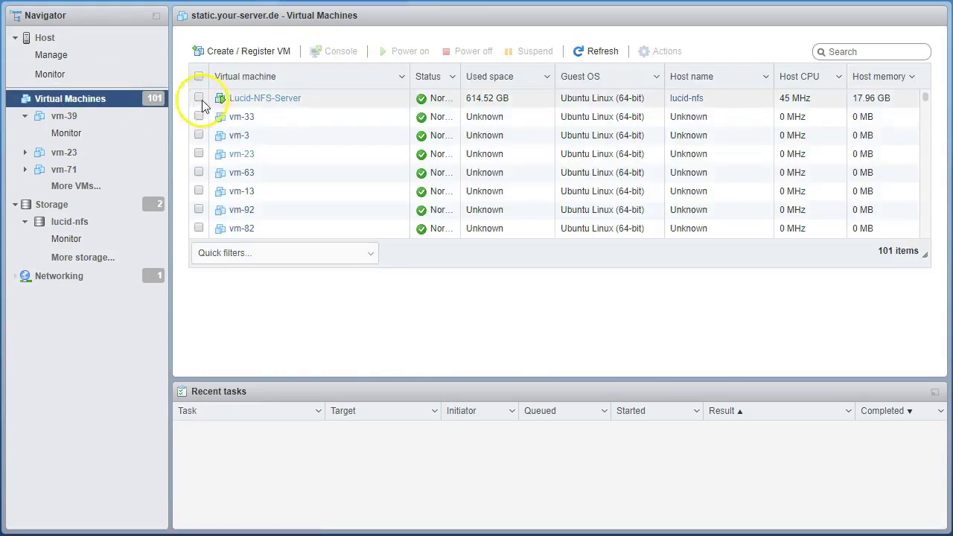
{"action": "left_click", "coordinate": [325, 99]}
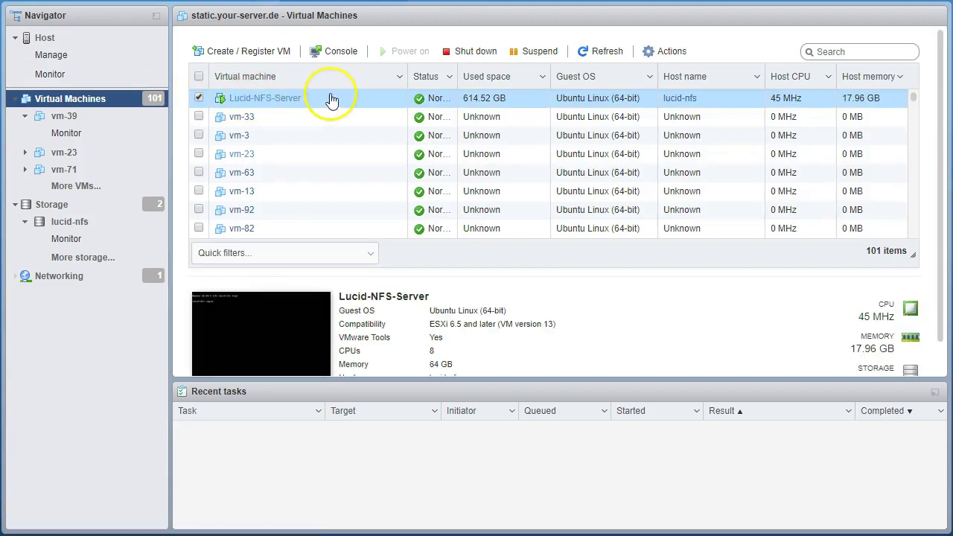
{"action": "left_click", "coordinate": [198, 98]}
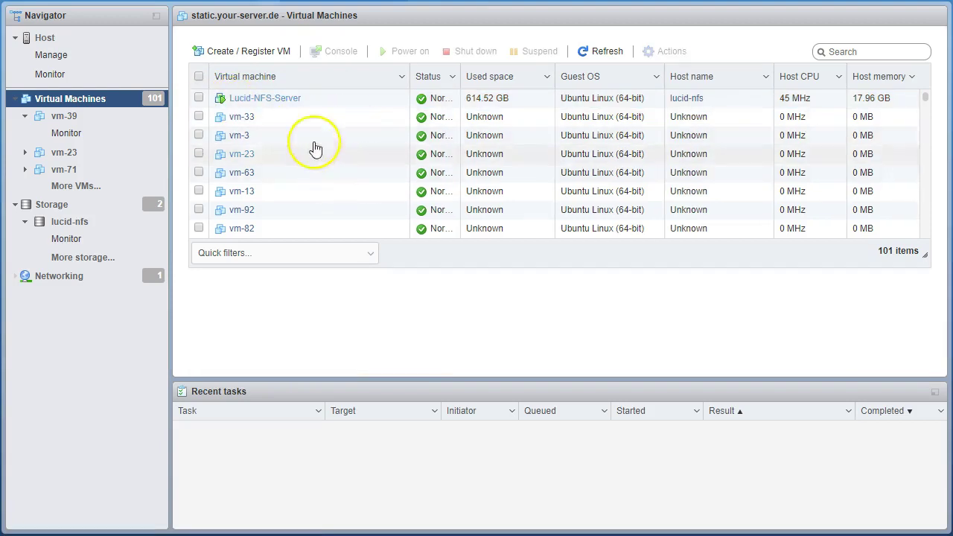
{"action": "scroll", "coordinate": [334, 163], "scroll_direction": "down", "scroll_amount": 10}
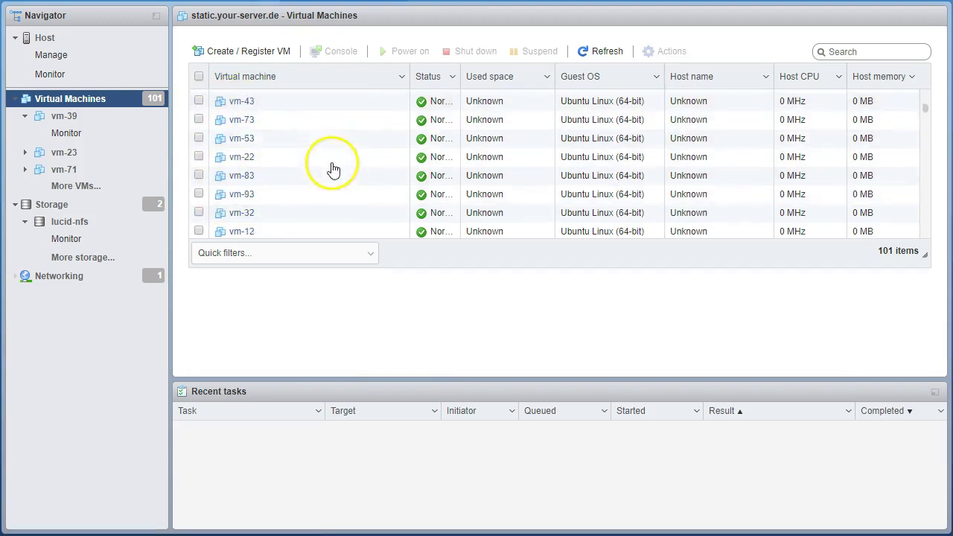
{"action": "scroll", "coordinate": [343, 165], "scroll_direction": "down", "scroll_amount": 10}
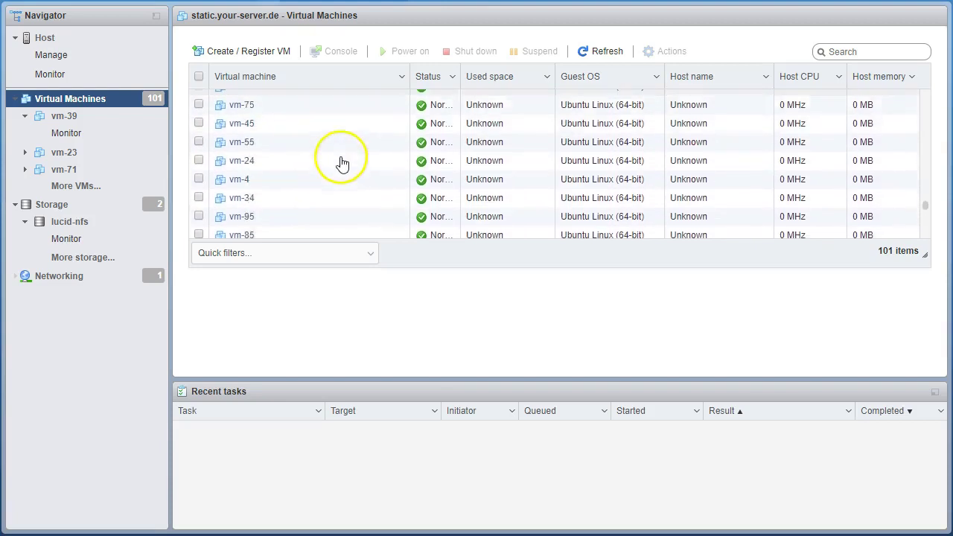
{"action": "scroll", "coordinate": [343, 162], "scroll_direction": "up", "scroll_amount": 20}
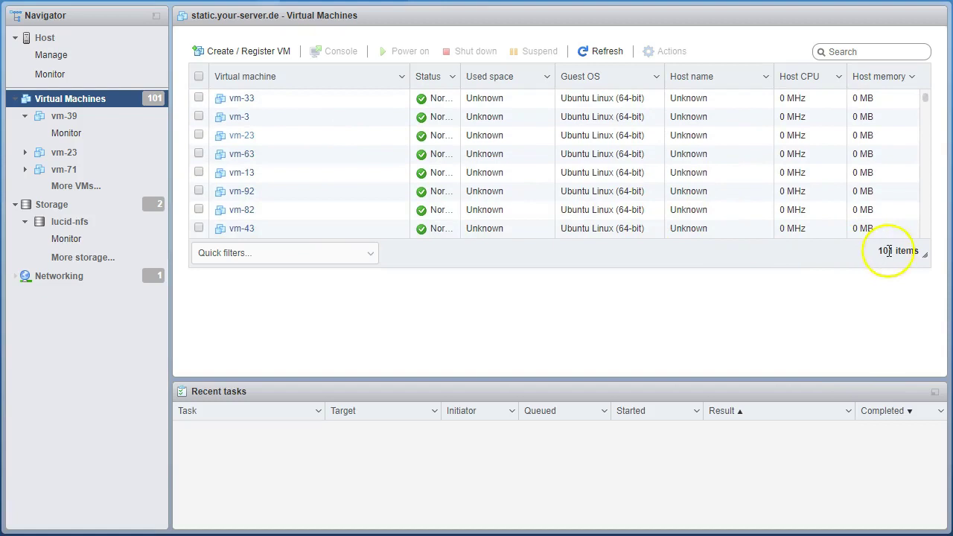
{"action": "left_click", "coordinate": [638, 272]}
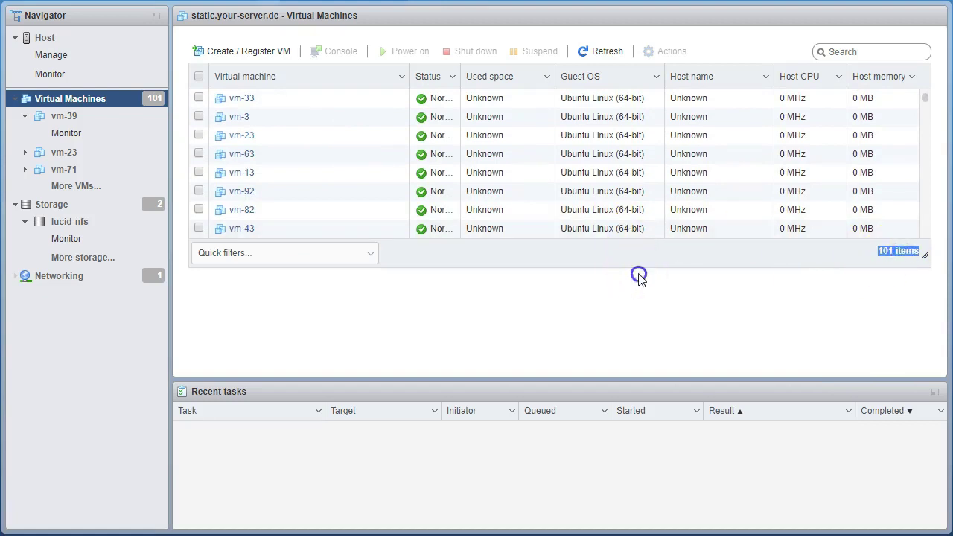
{"action": "scroll", "coordinate": [468, 172], "scroll_direction": "up", "scroll_amount": 1}
{"action": "left_click", "coordinate": [289, 124]}
{"action": "right_click", "coordinate": [288, 124]}
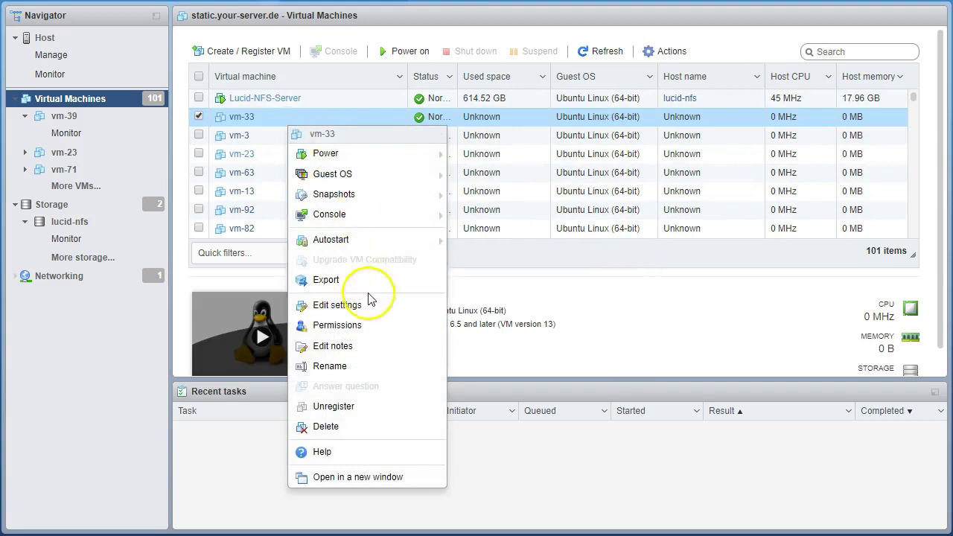
{"action": "left_click", "coordinate": [366, 305]}
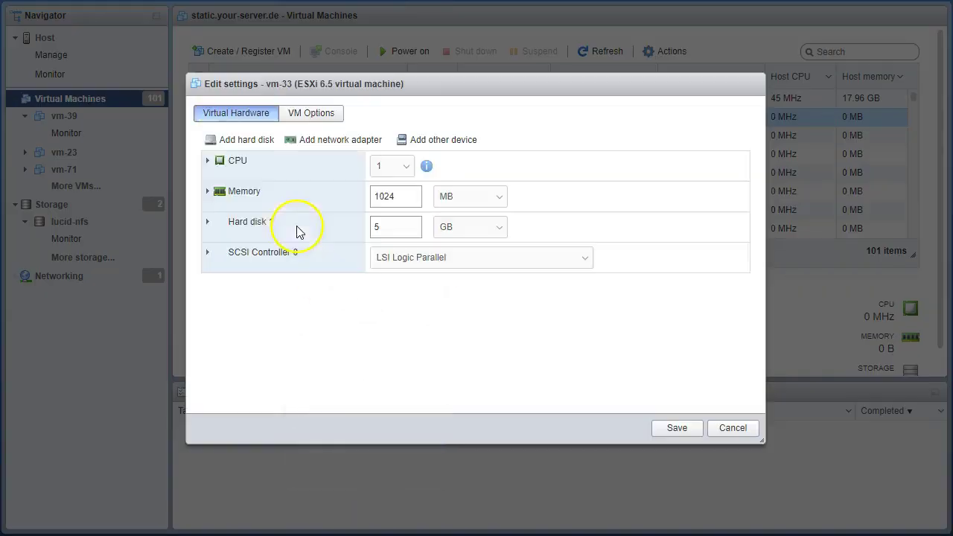
{"action": "left_click", "coordinate": [208, 210]}
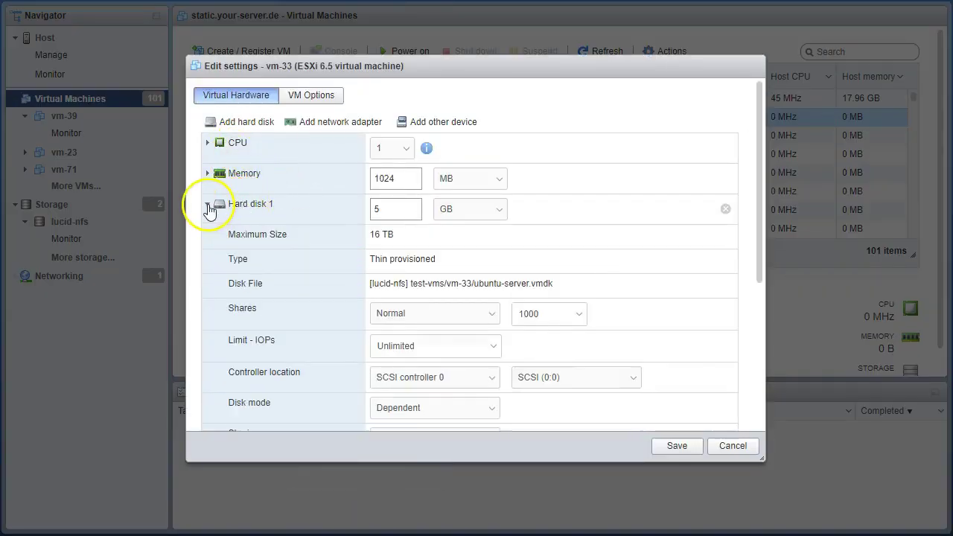
{"action": "left_click_drag", "start_coordinate": [410, 284], "coordinate": [532, 279]}
{"action": "left_click", "coordinate": [392, 283]}
{"action": "triple_click", "coordinate": [393, 283]}
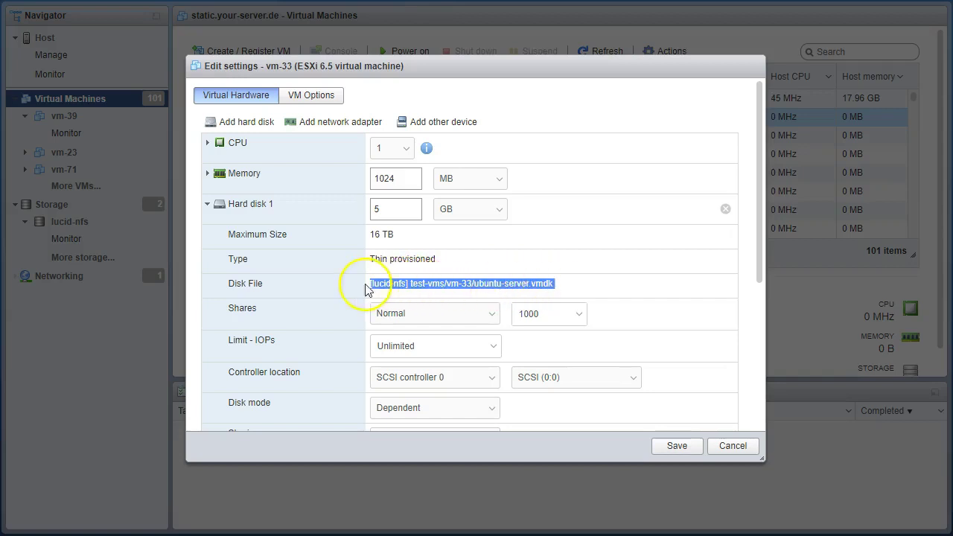
{"action": "left_click", "coordinate": [621, 292]}
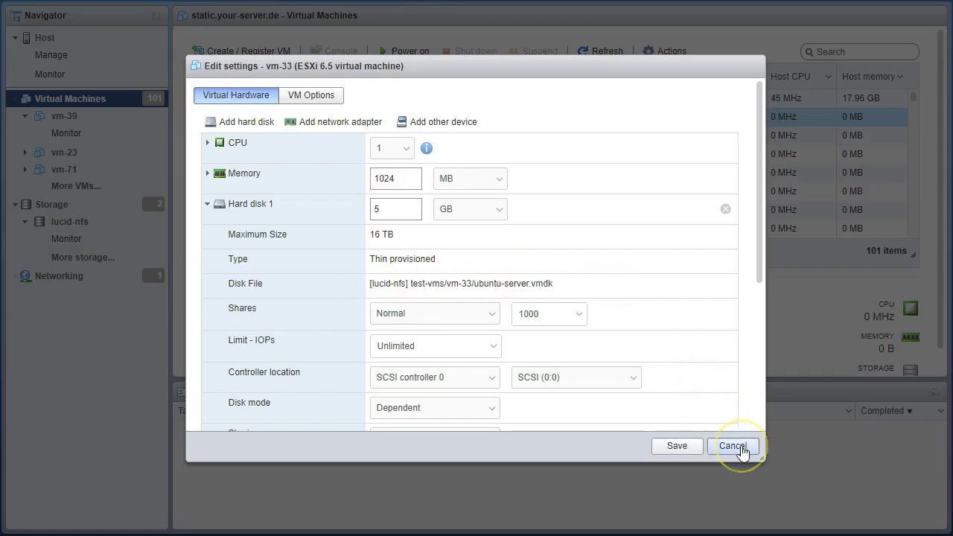
{"action": "left_click", "coordinate": [732, 446]}
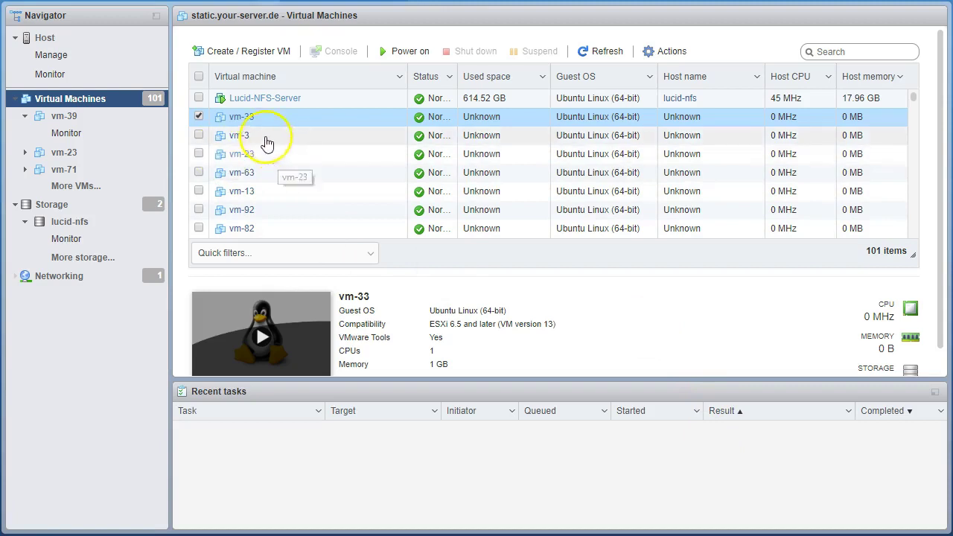
Select every VM except Lucid-NFS-Server and power on the 100 test VMs, confirming the warning
{"action": "left_click", "coordinate": [199, 116]}
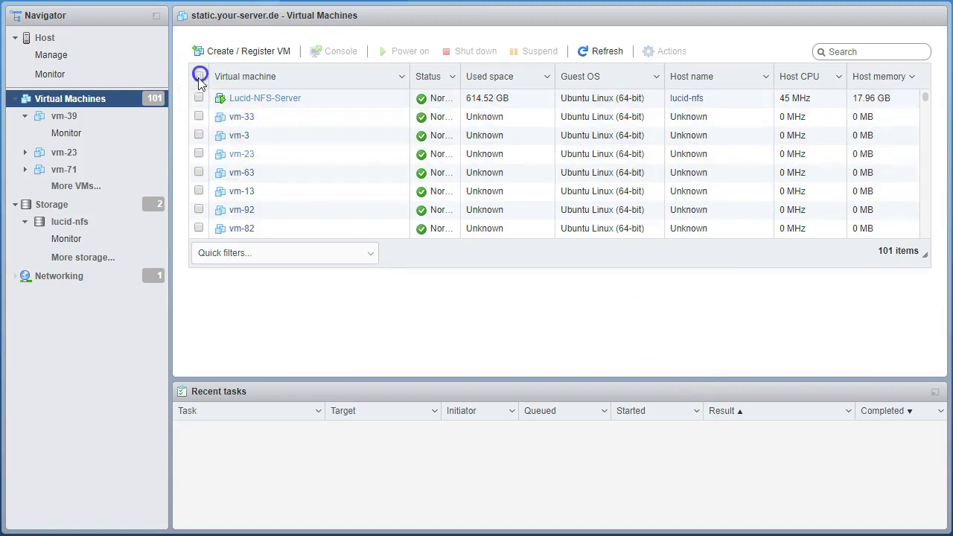
{"action": "left_click", "coordinate": [199, 76]}
{"action": "left_click", "coordinate": [198, 98]}
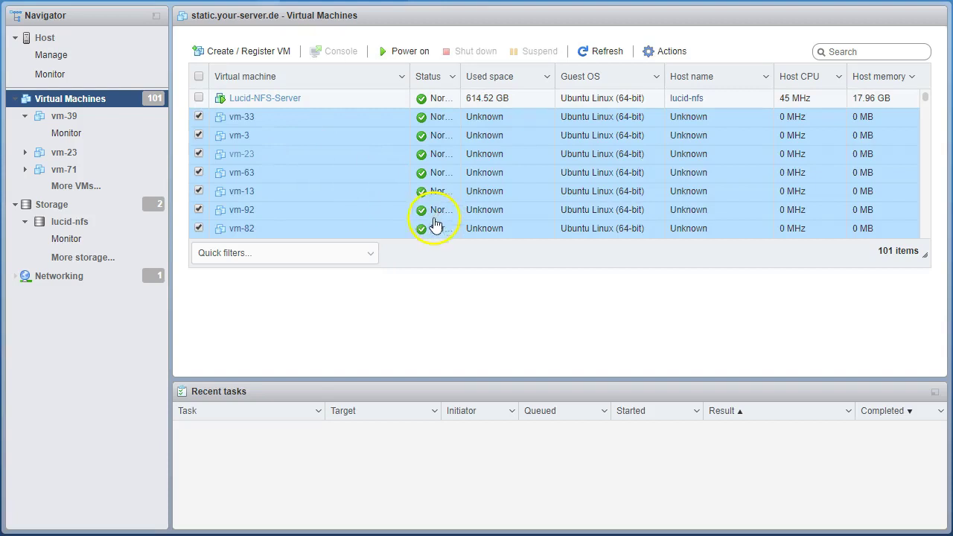
{"action": "scroll", "coordinate": [436, 223], "scroll_direction": "down", "scroll_amount": 20}
{"action": "scroll", "coordinate": [453, 194], "scroll_direction": "up", "scroll_amount": 20}
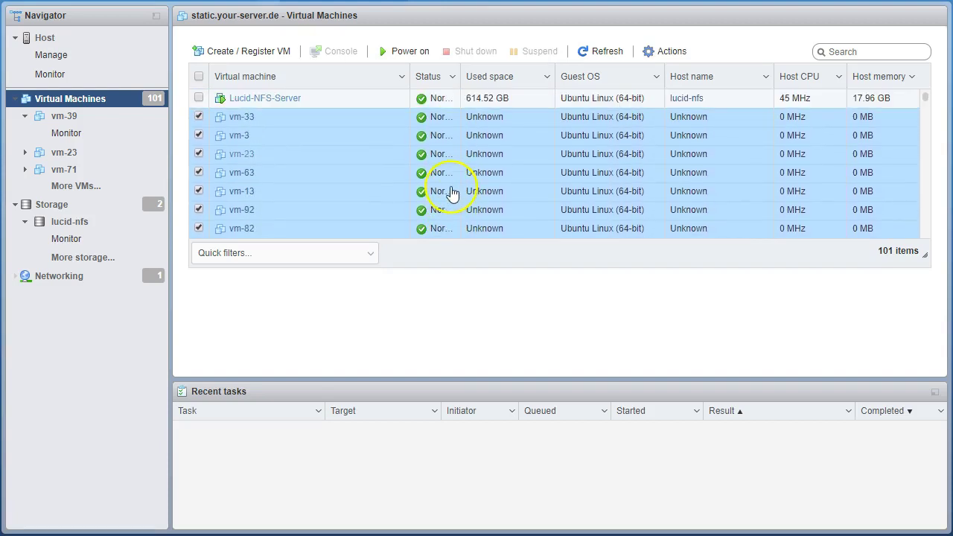
{"action": "left_click", "coordinate": [402, 52]}
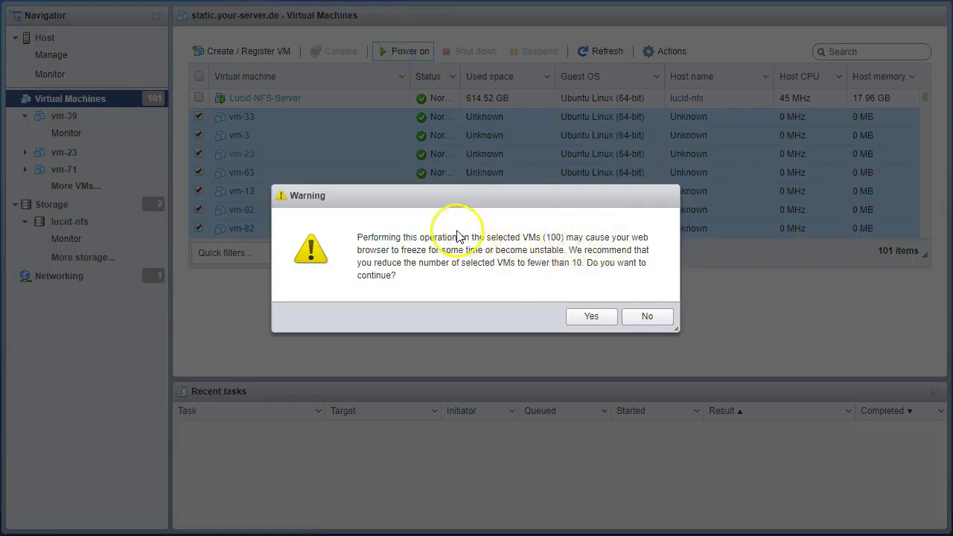
{"action": "left_click_drag", "start_coordinate": [567, 237], "coordinate": [541, 250]}
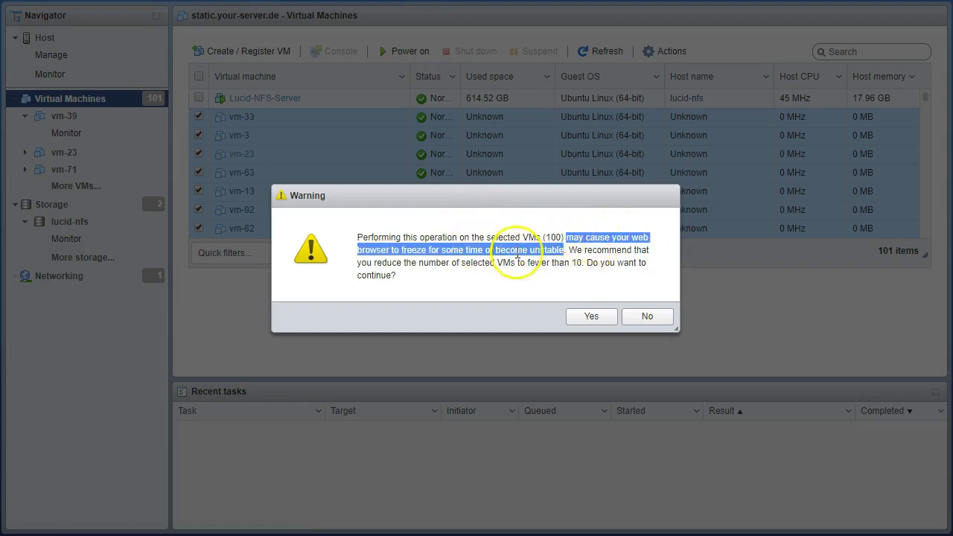
{"action": "left_click", "coordinate": [569, 276]}
{"action": "left_click", "coordinate": [589, 315]}
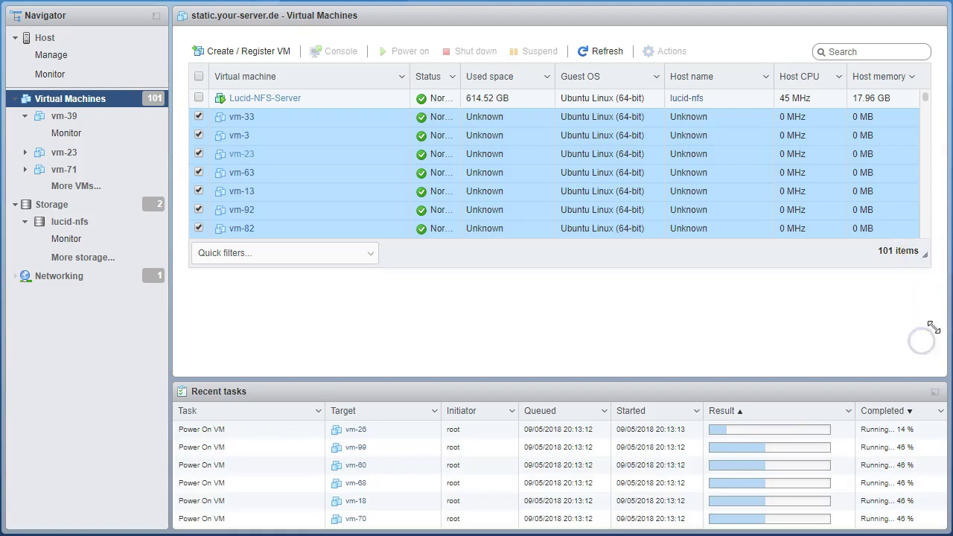
{"action": "left_click_drag", "start_coordinate": [937, 333], "coordinate": [934, 334]}
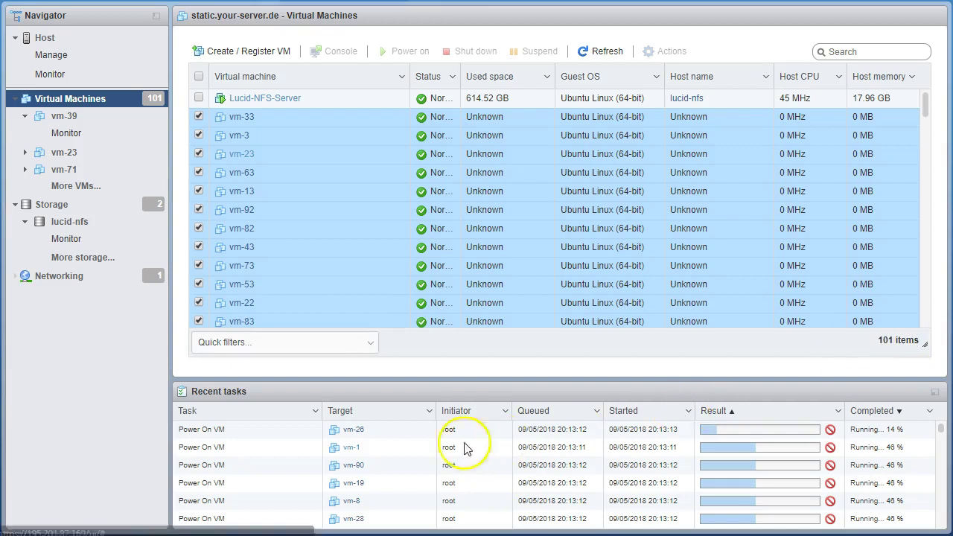
{"action": "left_click", "coordinate": [200, 76]}
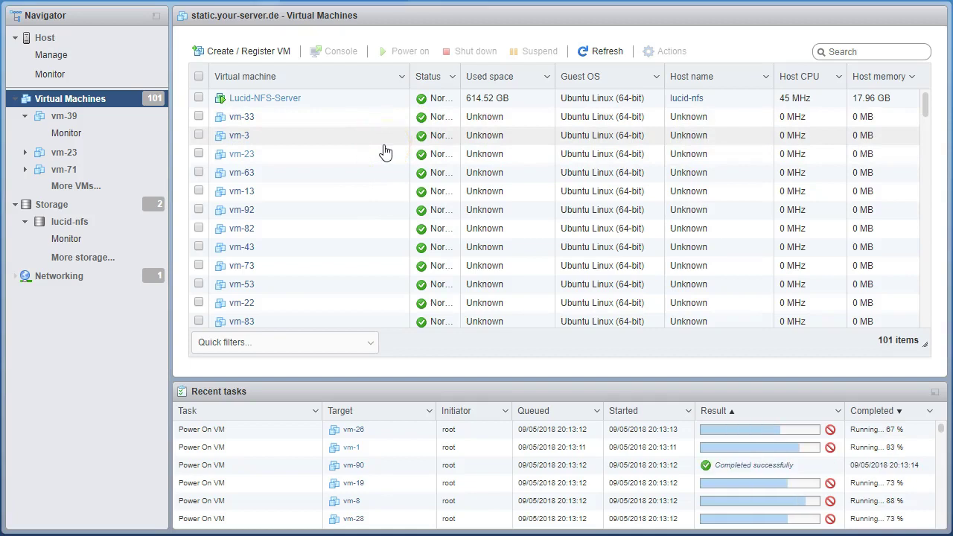
{"action": "scroll", "coordinate": [291, 213], "scroll_direction": "down", "scroll_amount": 10}
{"action": "scroll", "coordinate": [358, 274], "scroll_direction": "down", "scroll_amount": 5}
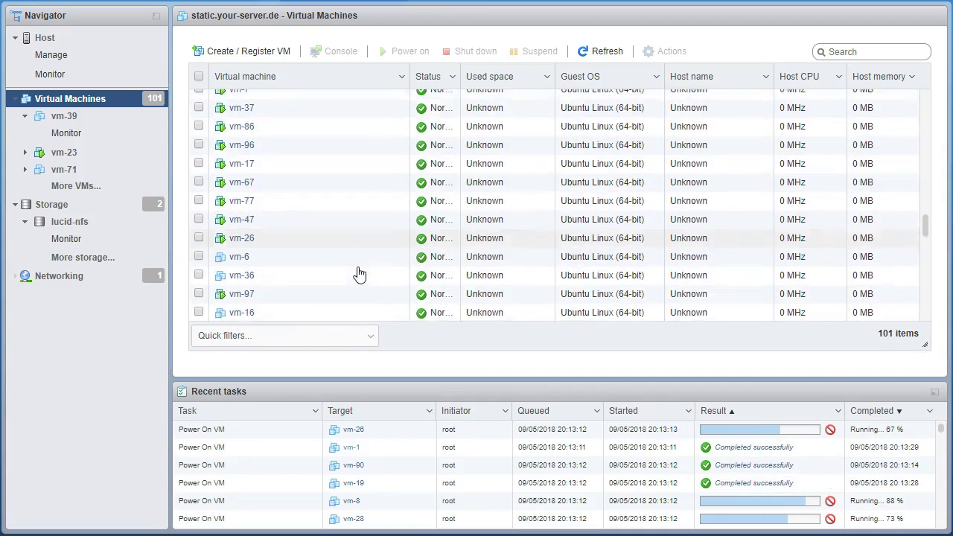
{"action": "scroll", "coordinate": [404, 291], "scroll_direction": "up", "scroll_amount": 4}
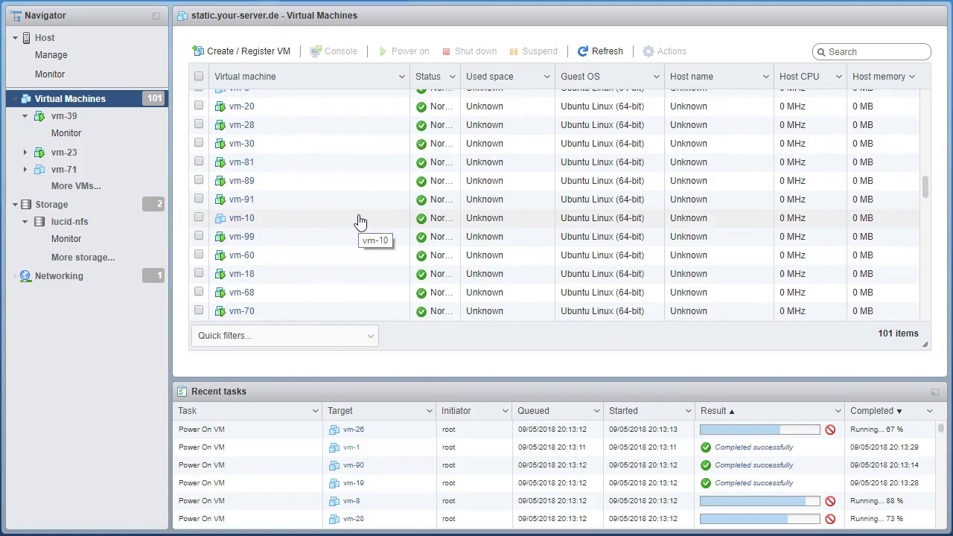
{"action": "scroll", "coordinate": [359, 220], "scroll_direction": "up", "scroll_amount": 12}
{"action": "scroll", "coordinate": [372, 212], "scroll_direction": "down", "scroll_amount": 6}
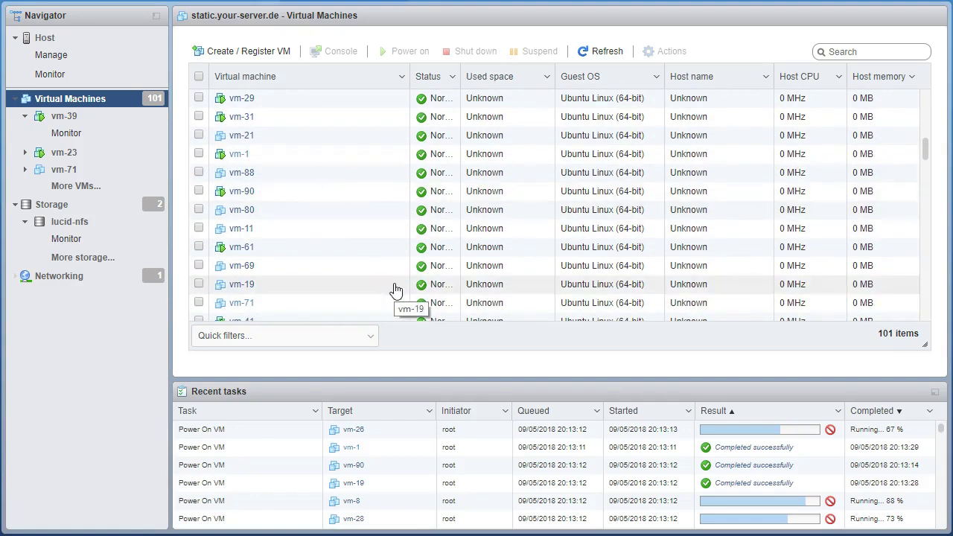
{"action": "left_click", "coordinate": [602, 51]}
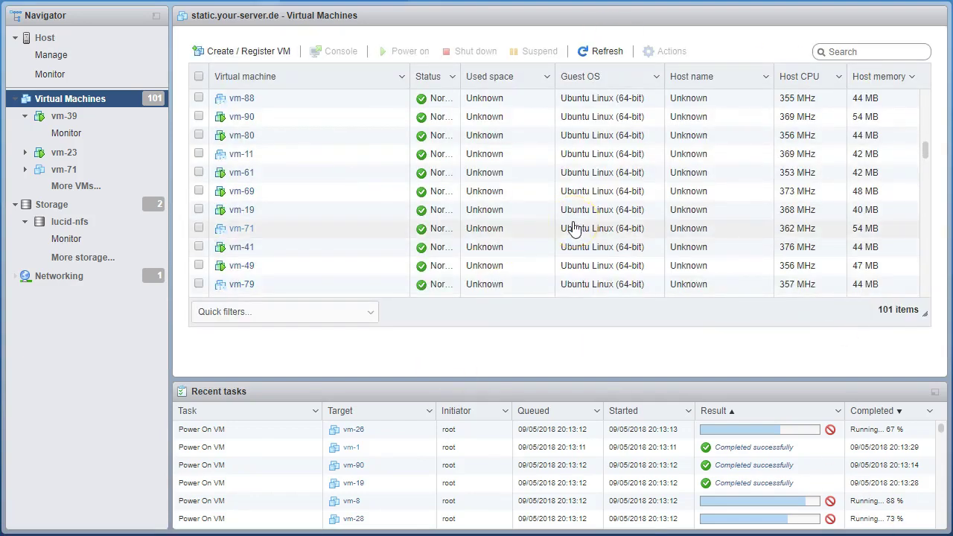
{"action": "scroll", "coordinate": [326, 219], "scroll_direction": "down", "scroll_amount": 10}
{"action": "scroll", "coordinate": [383, 510], "scroll_direction": "down", "scroll_amount": 5}
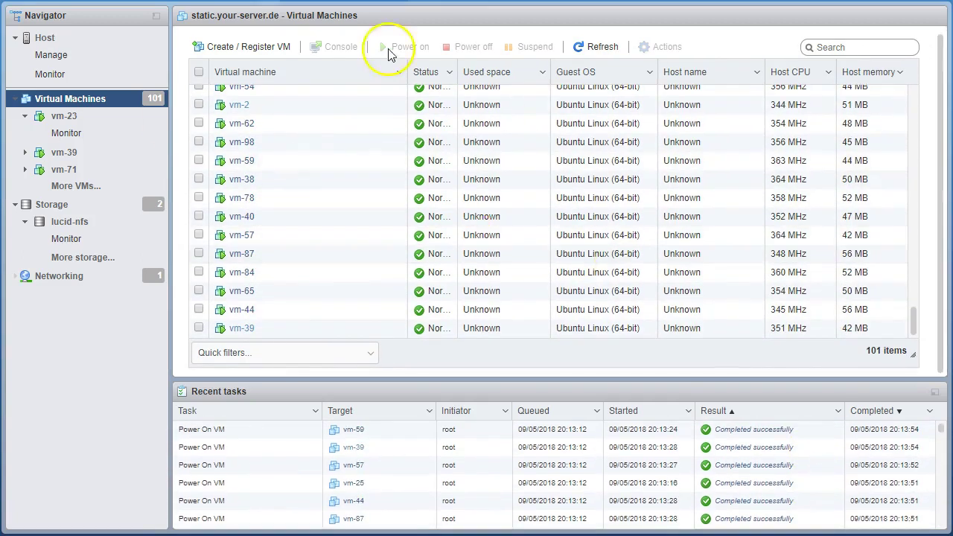
{"action": "scroll", "coordinate": [365, 283], "scroll_direction": "up", "scroll_amount": 10}
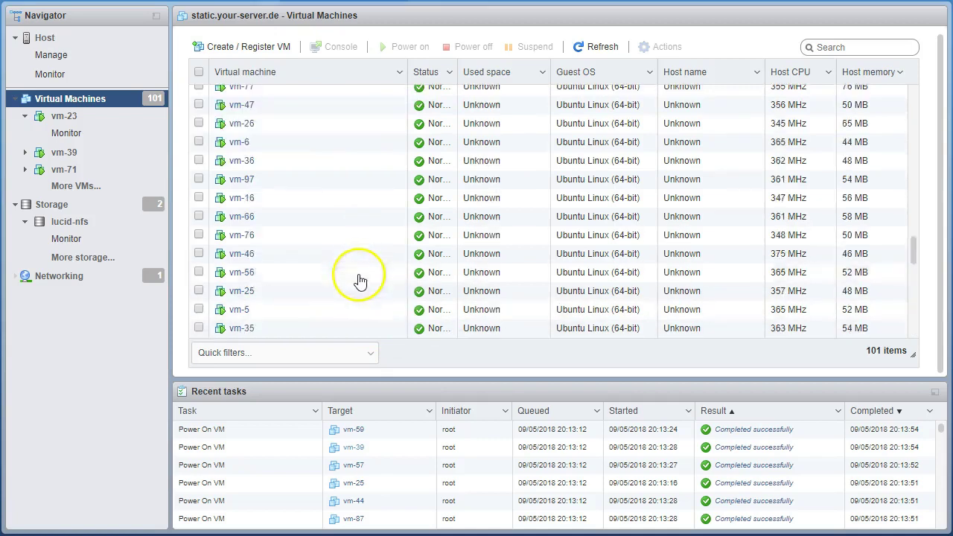
{"action": "scroll", "coordinate": [359, 266], "scroll_direction": "up", "scroll_amount": 10}
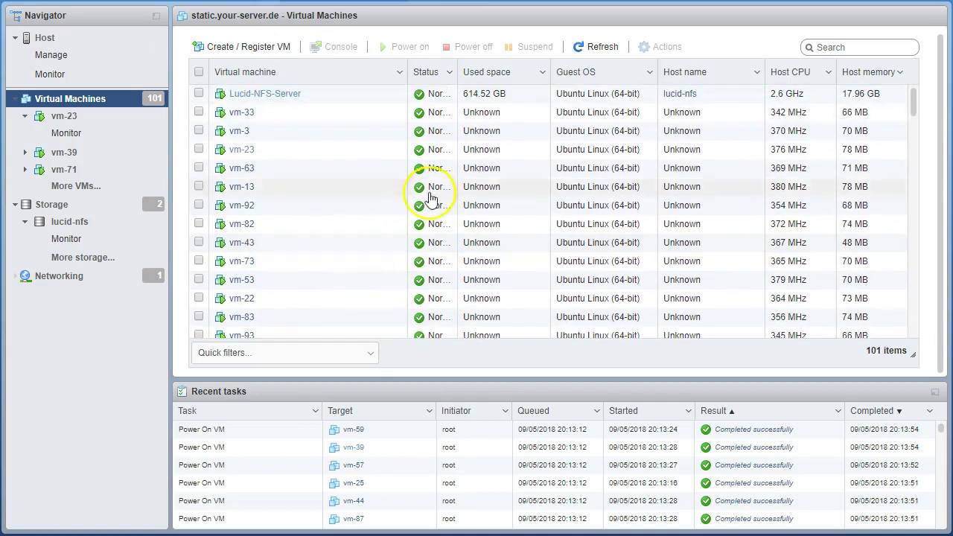
{"action": "scroll", "coordinate": [341, 223], "scroll_direction": "down", "scroll_amount": 8}
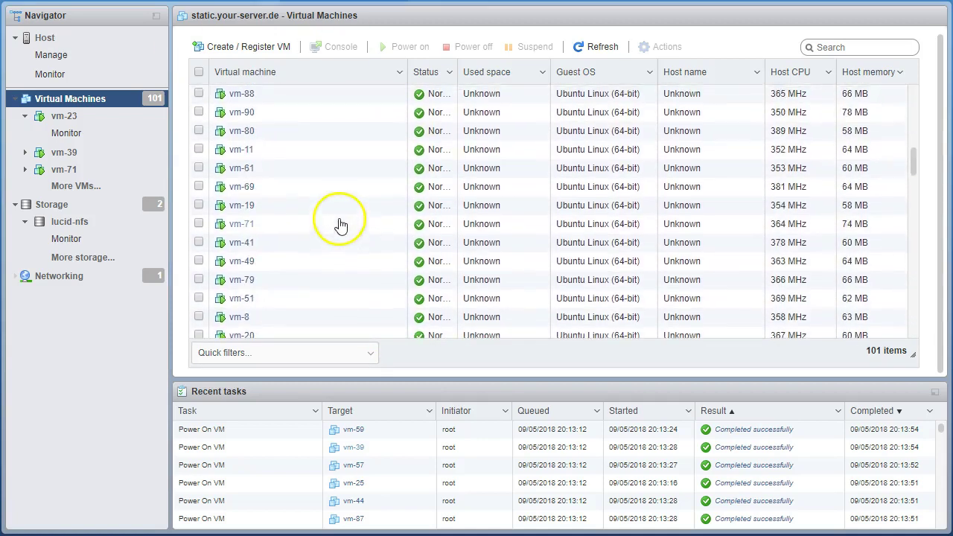
{"action": "scroll", "coordinate": [335, 224], "scroll_direction": "down", "scroll_amount": 6}
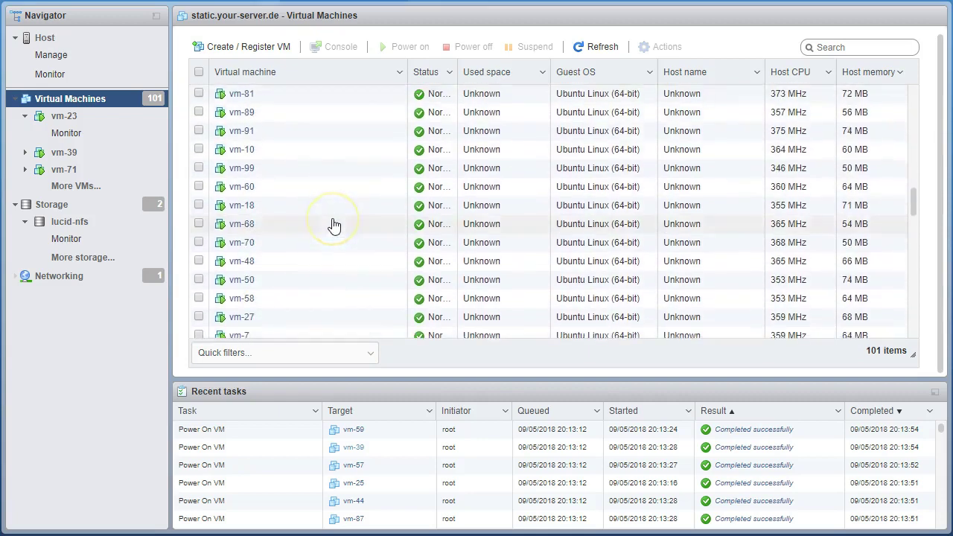
{"action": "left_click", "coordinate": [253, 71]}
{"action": "left_click", "coordinate": [254, 72]}
{"action": "scroll", "coordinate": [342, 186], "scroll_direction": "down", "scroll_amount": 4}
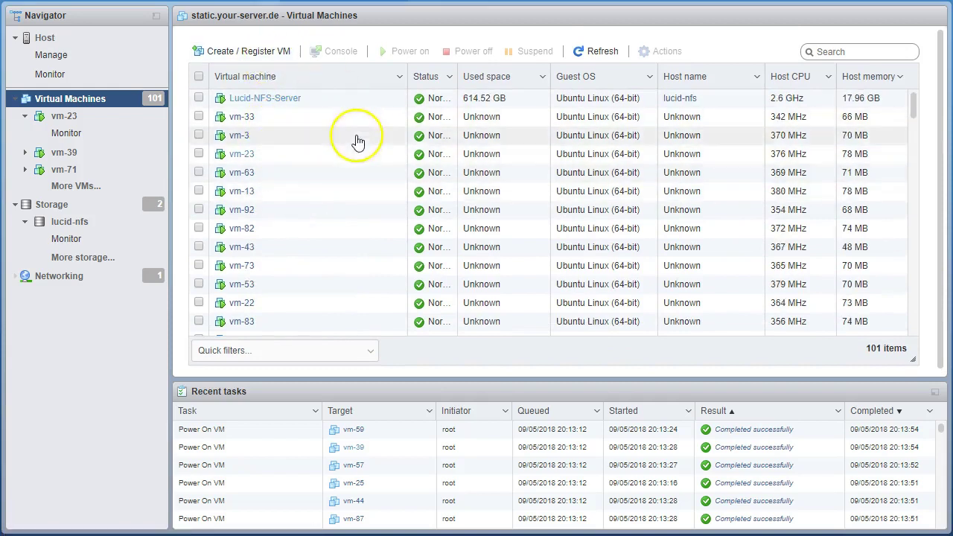
{"action": "scroll", "coordinate": [350, 145], "scroll_direction": "down", "scroll_amount": 7}
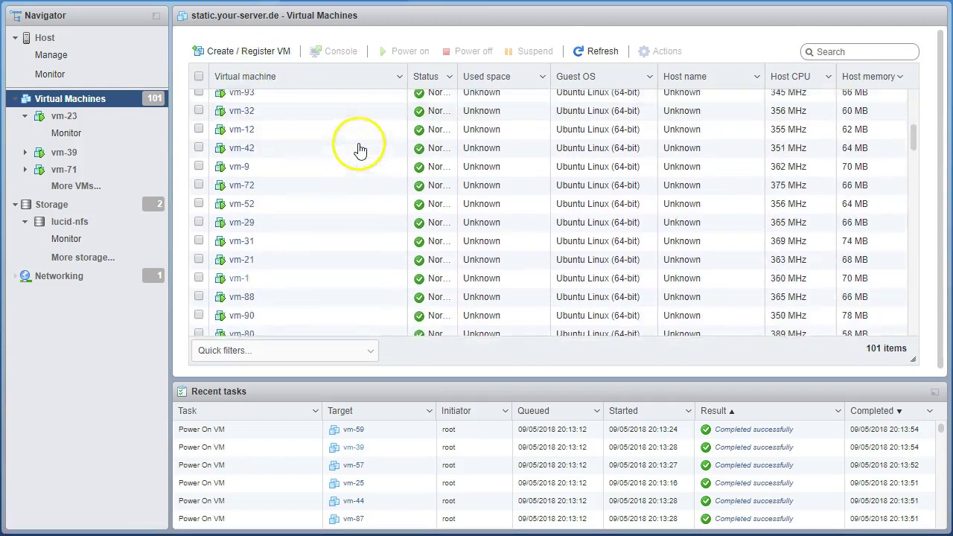
{"action": "scroll", "coordinate": [348, 149], "scroll_direction": "up", "scroll_amount": 3}
Select vm-1, open its summary page and launch its console
{"action": "left_click", "coordinate": [291, 152]}
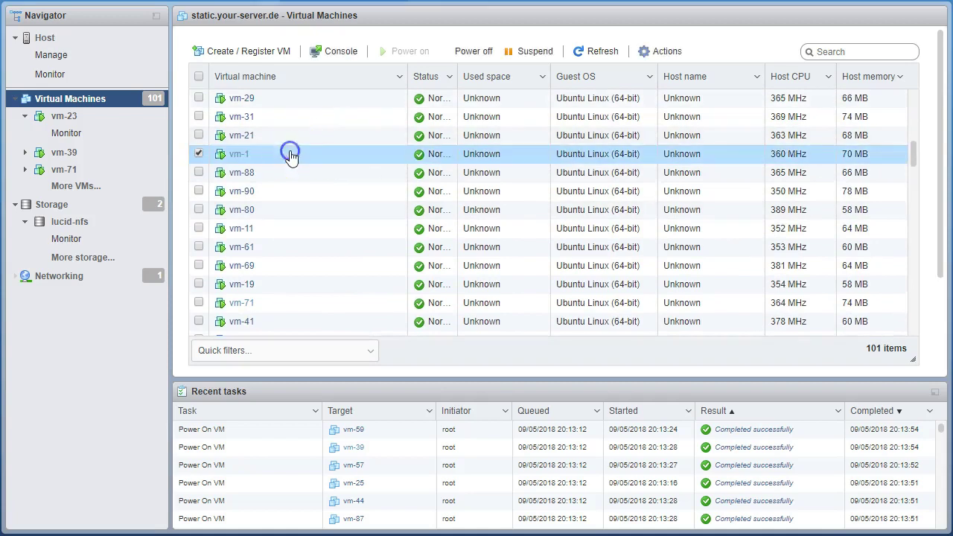
{"action": "left_click", "coordinate": [239, 153]}
{"action": "left_click", "coordinate": [276, 122]}
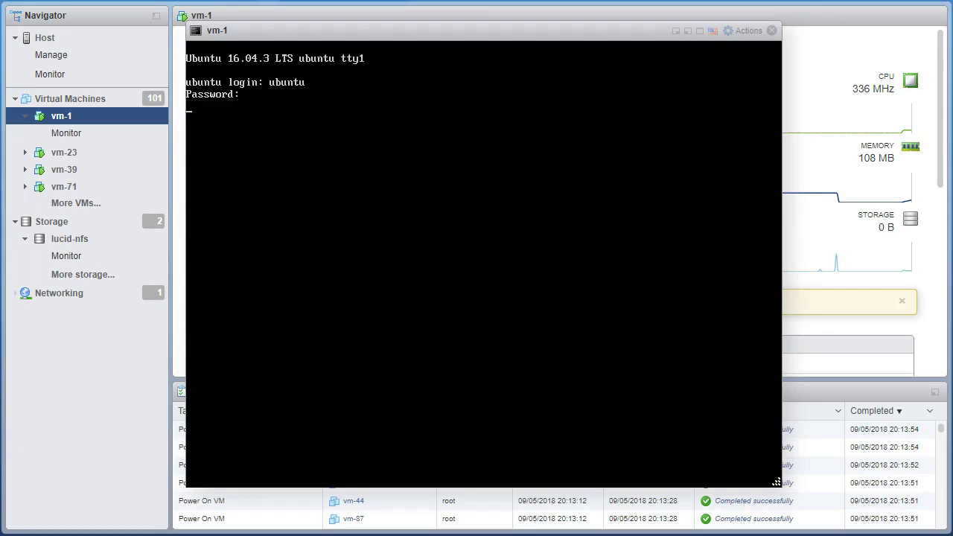
Log into vm-1 and run ls -la, ls -la / and pwd
{"action": "key", "text": "Return"}
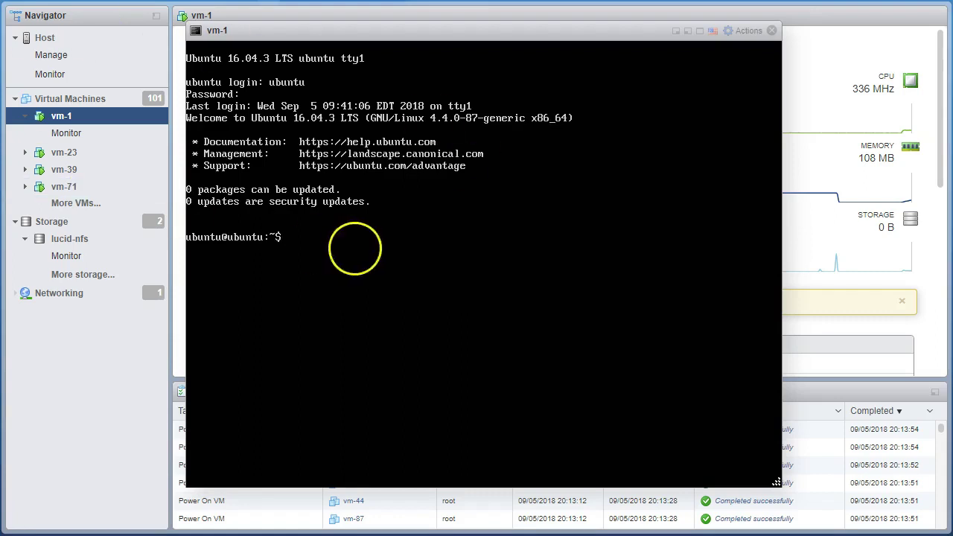
{"action": "type", "text": "ls -la"}
{"action": "key", "text": "Return"}
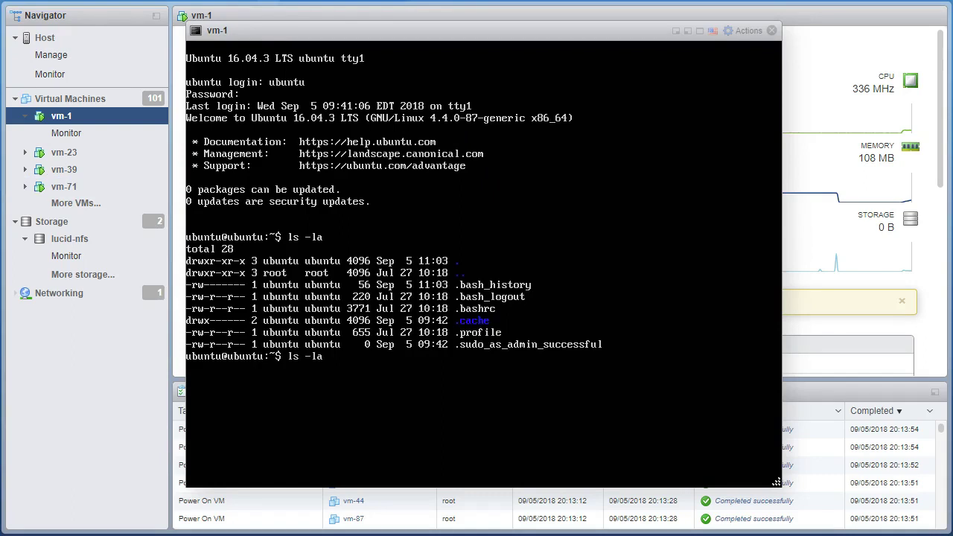
{"action": "type", "text": "ls -la /ro"}
{"action": "key", "text": "BackSpace"}
{"action": "key", "text": "BackSpace"}
{"action": "key", "text": "Return"}
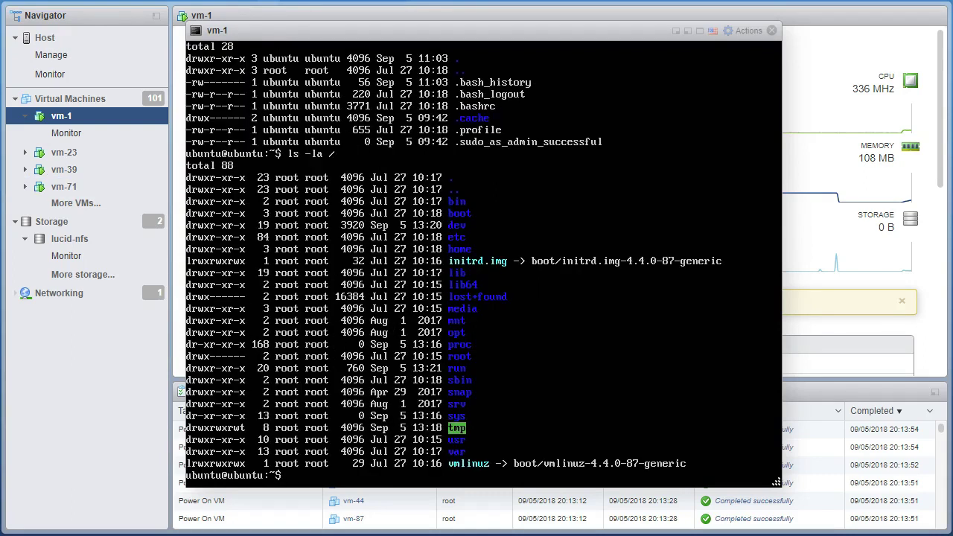
{"action": "type", "text": "pwd"}
{"action": "key", "text": "Return"}
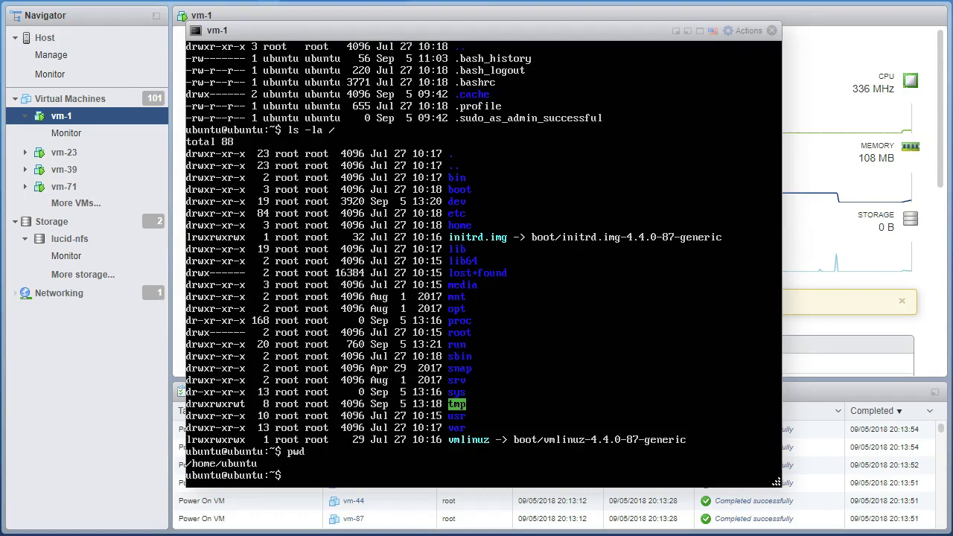
Check memory, root disk and processes with free -mh, df -h / and top, then close the console
{"action": "type", "text": "free -mh"}
{"action": "key", "text": "Return"}
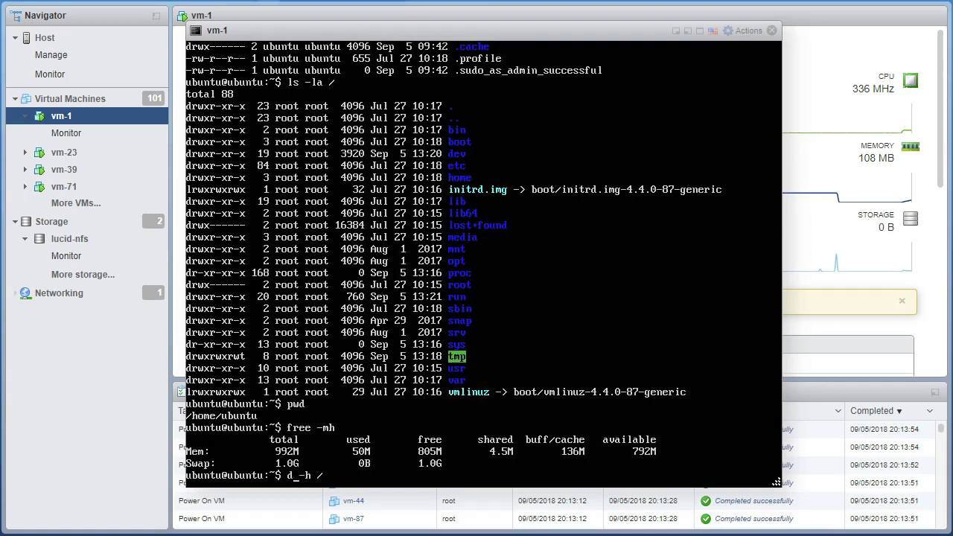
{"action": "key", "text": "Return"}
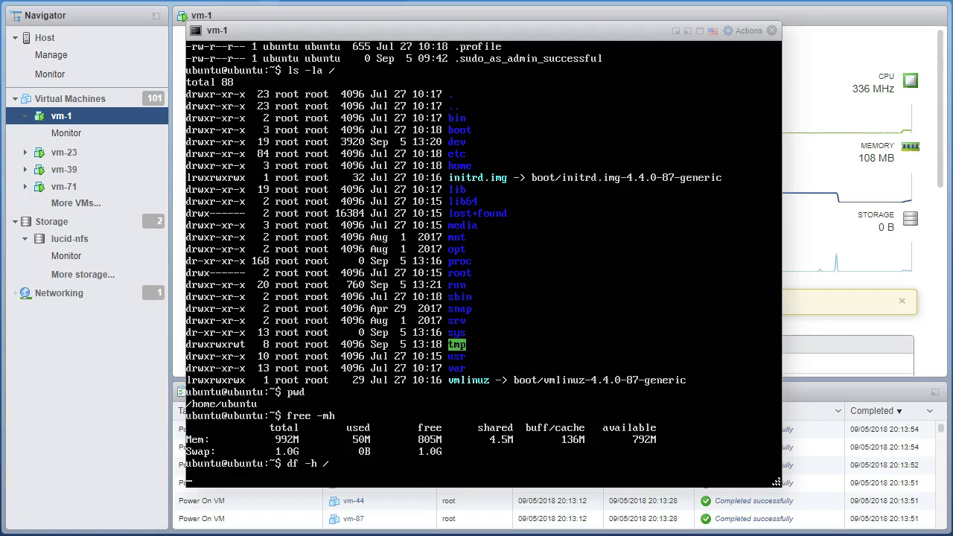
{"action": "key", "text": "Return"}
{"action": "key", "text": "Return"}
{"action": "type", "text": "top"}
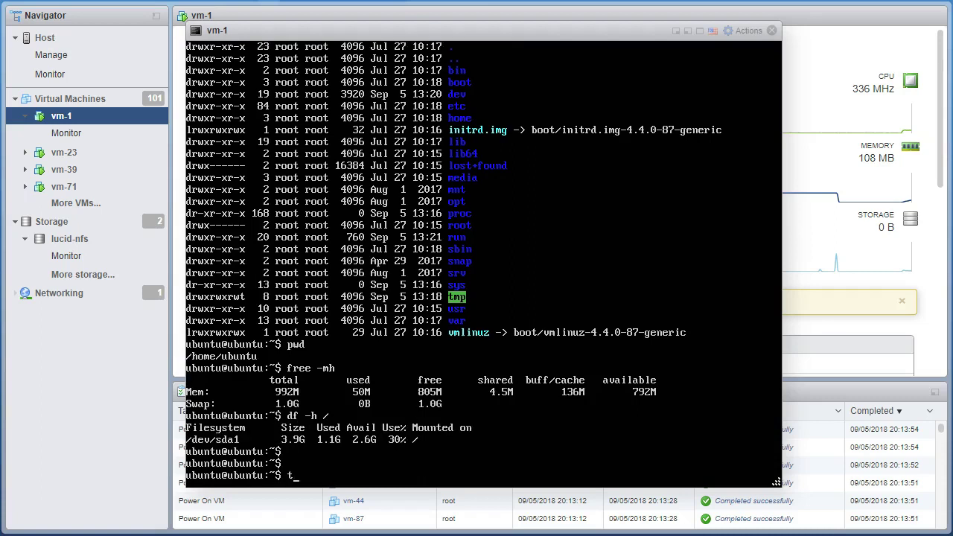
{"action": "key", "text": "Return"}
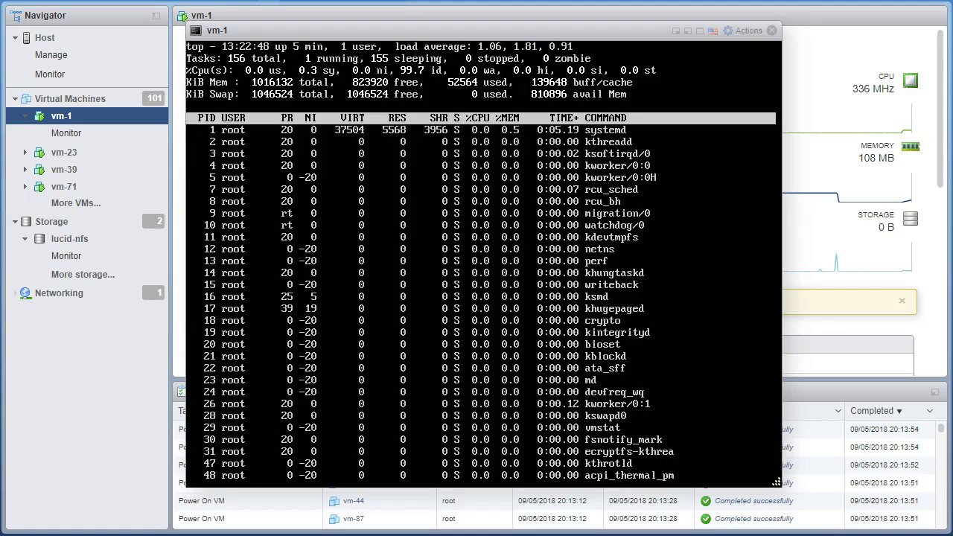
{"action": "key", "text": "q"}
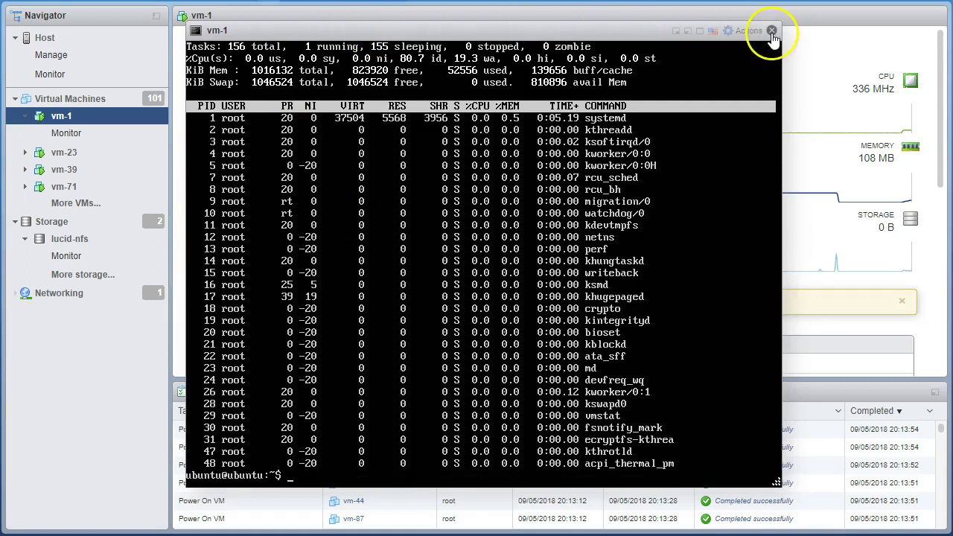
{"action": "left_click", "coordinate": [772, 30]}
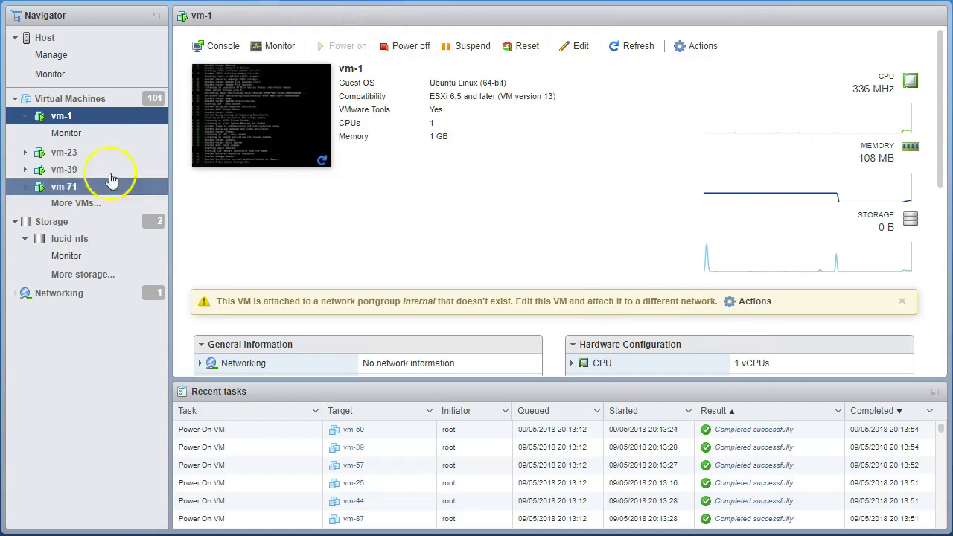
Return to the Virtual Machines list, enlarge the grid, and open vm-13's summary page
{"action": "left_click", "coordinate": [92, 104]}
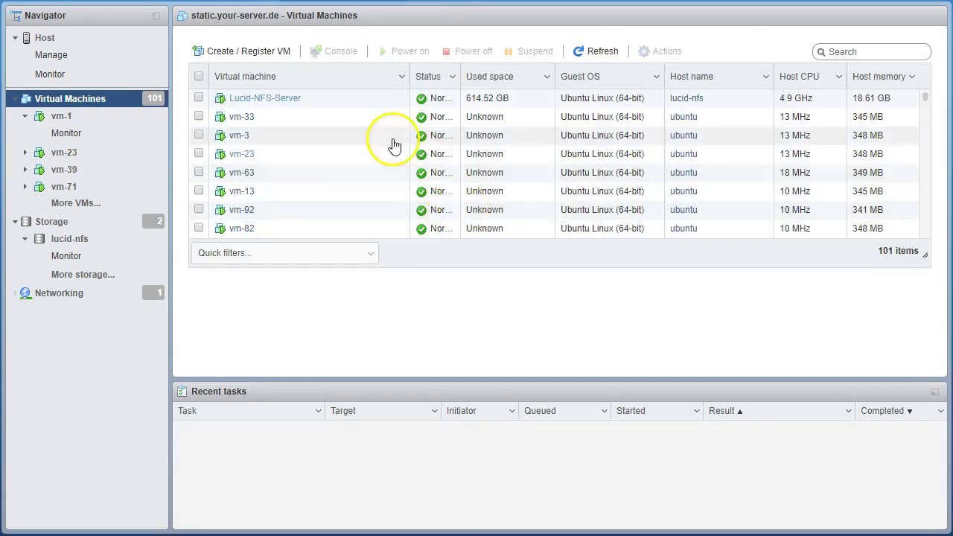
{"action": "left_click_drag", "start_coordinate": [926, 256], "coordinate": [926, 326]}
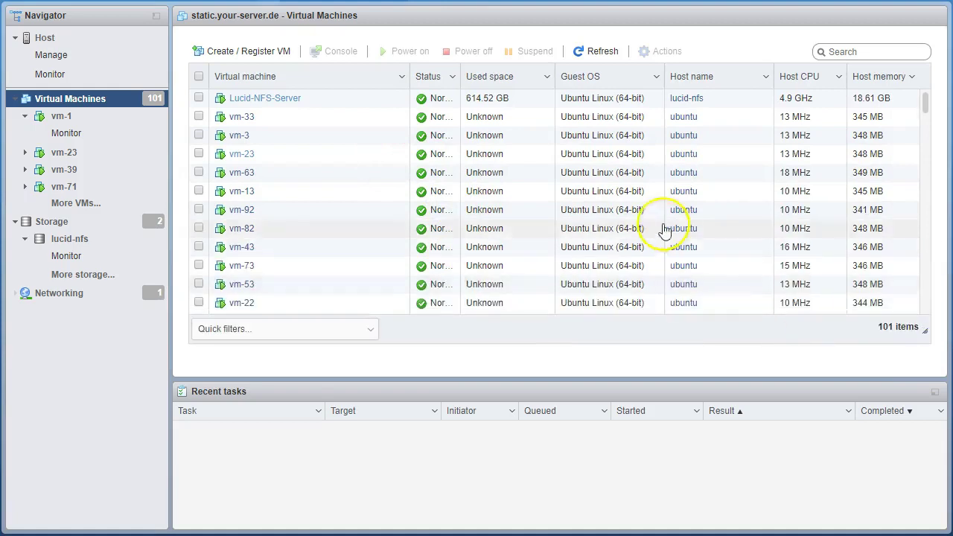
{"action": "scroll", "coordinate": [415, 203], "scroll_direction": "down", "scroll_amount": 5}
{"action": "scroll", "coordinate": [419, 203], "scroll_direction": "down", "scroll_amount": 10}
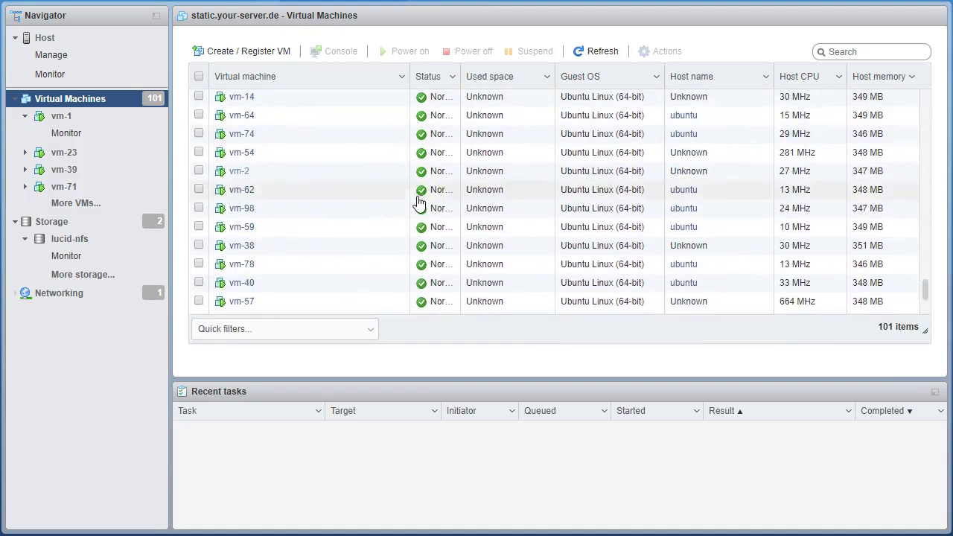
{"action": "scroll", "coordinate": [420, 200], "scroll_direction": "up", "scroll_amount": 10}
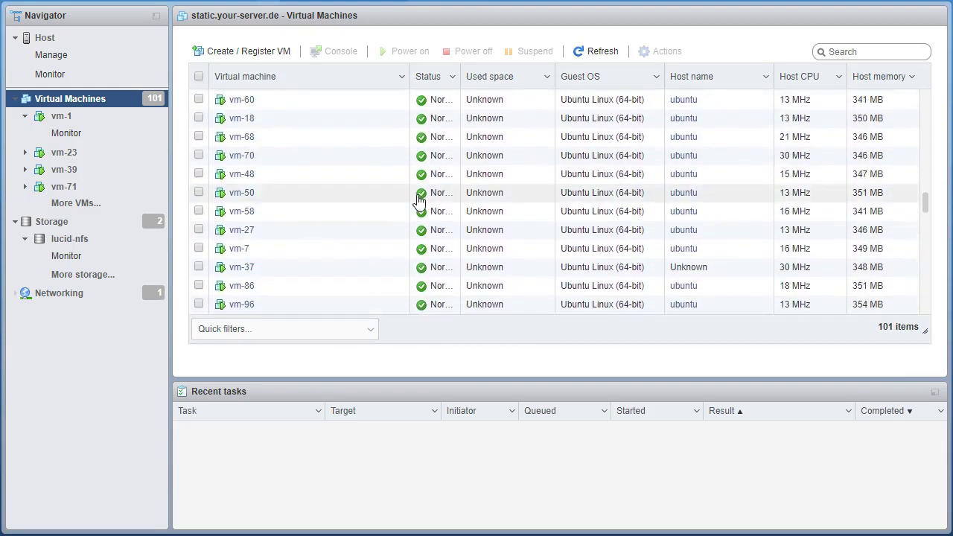
{"action": "scroll", "coordinate": [420, 199], "scroll_direction": "up", "scroll_amount": 5}
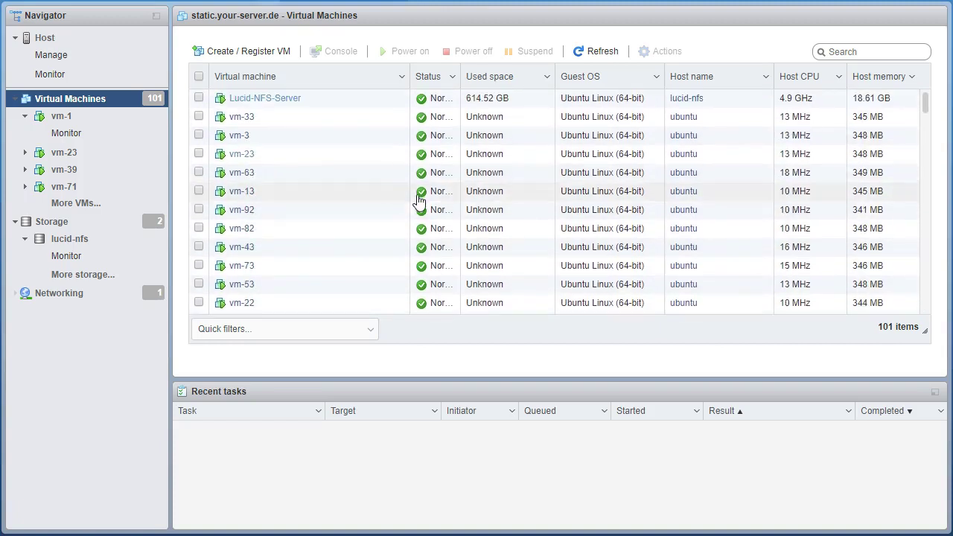
{"action": "left_click", "coordinate": [235, 195]}
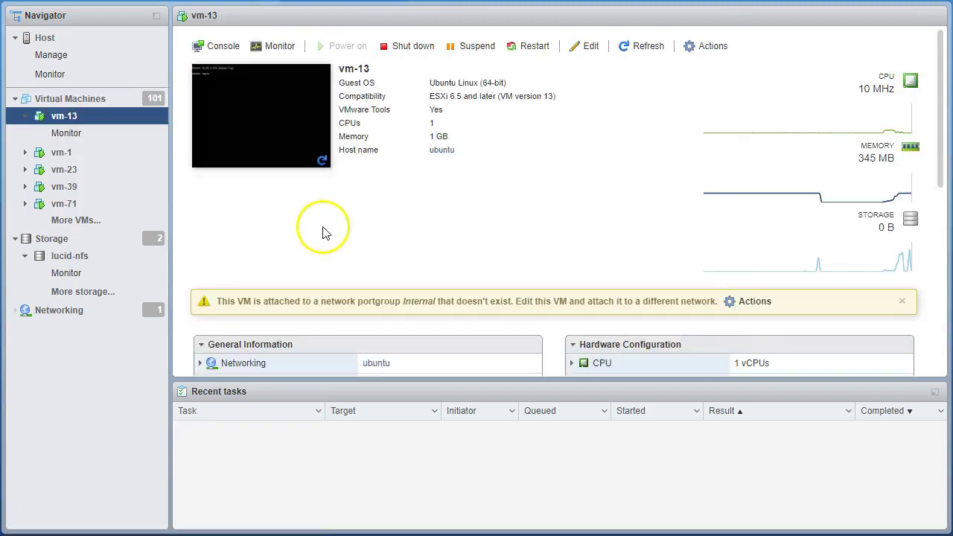
Open vm-13's console, log in as ubuntu and run ls -lah
{"action": "left_click", "coordinate": [272, 117]}
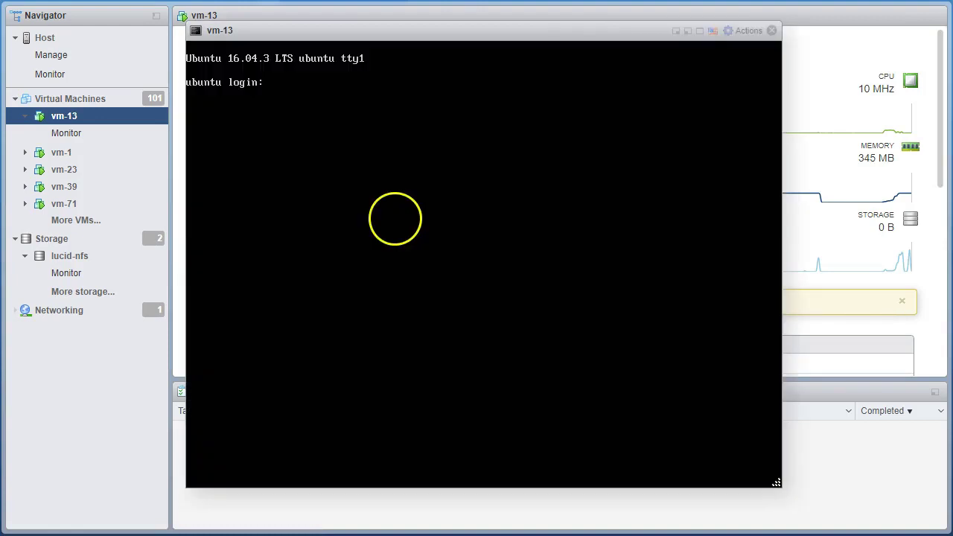
{"action": "type", "text": "ubuntu"}
{"action": "key", "text": "Return"}
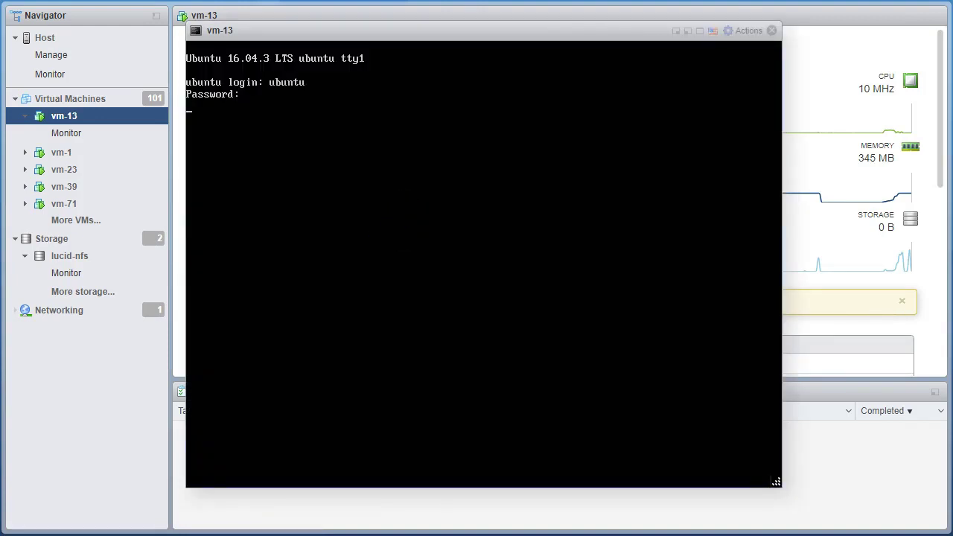
{"action": "key", "text": "Return"}
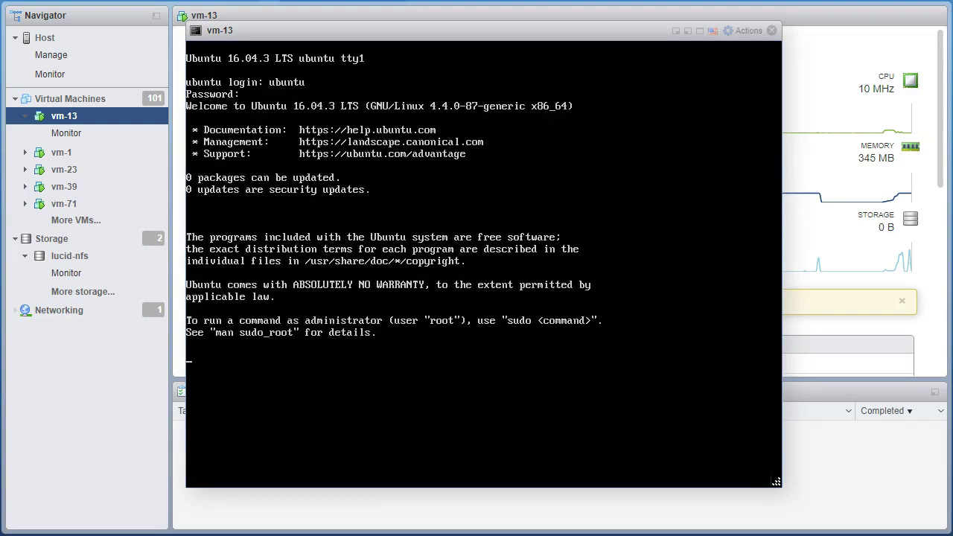
{"action": "type", "text": "ls -la"}
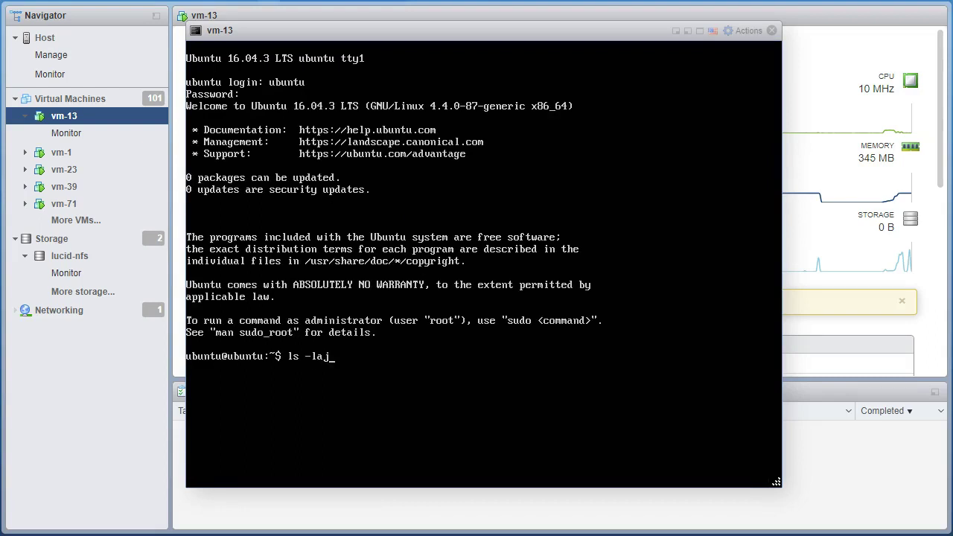
{"action": "type", "text": "h"}
{"action": "key", "text": "Return"}
Run ls -lah /, pwd and df -h / on vm-13
{"action": "type", "text": "ls -lah /r"}
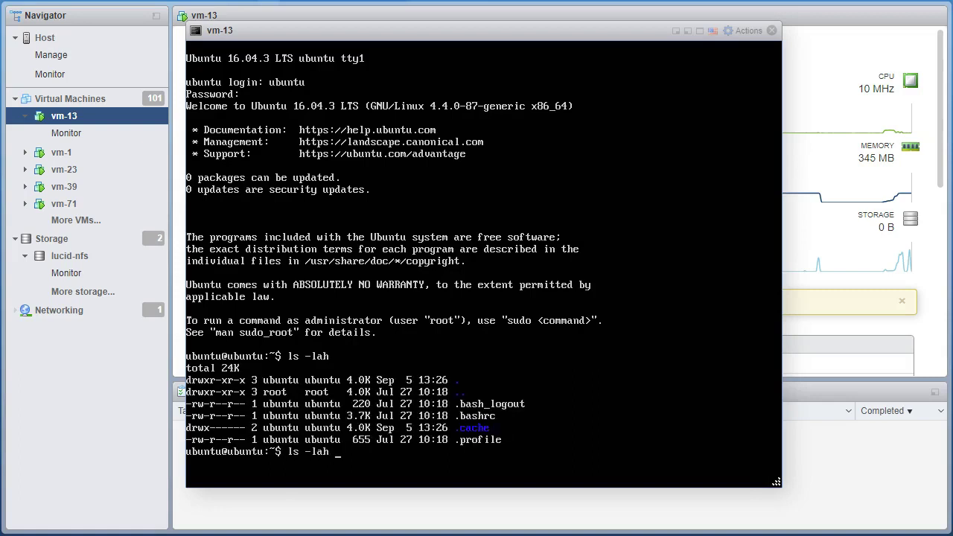
{"action": "key", "text": "BackSpace"}
{"action": "key", "text": "Return"}
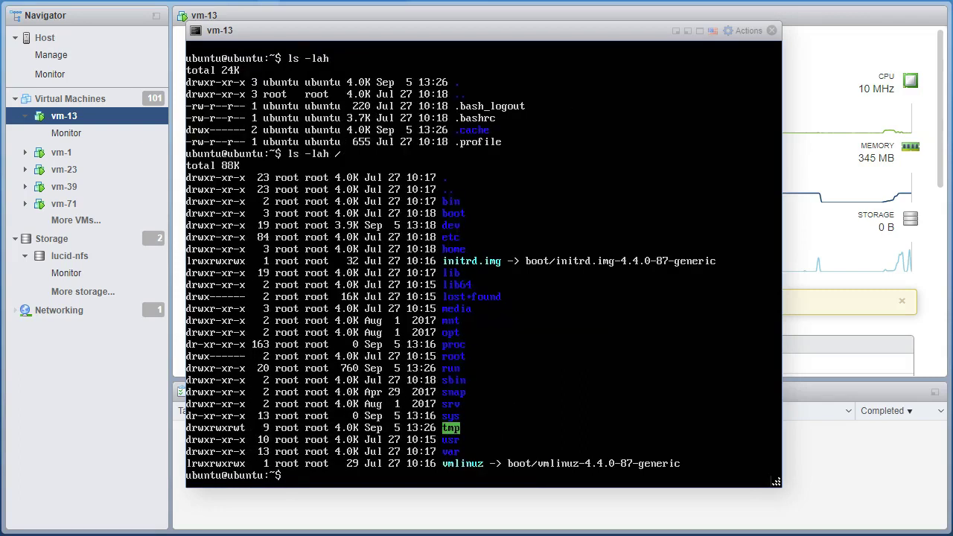
{"action": "type", "text": "pwd"}
{"action": "key", "text": "Return"}
{"action": "type", "text": "df -h "}
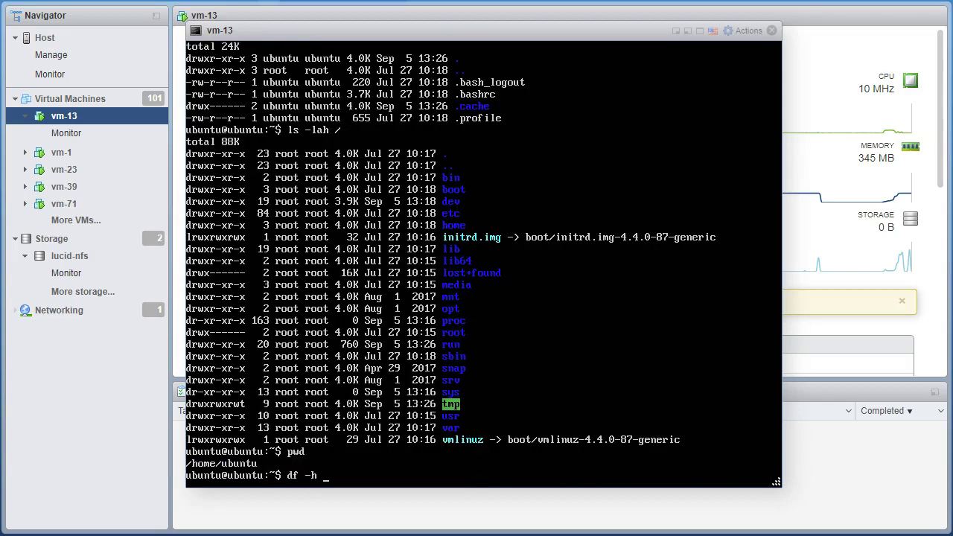
{"action": "type", "text": "/"}
{"action": "key", "text": "Return"}
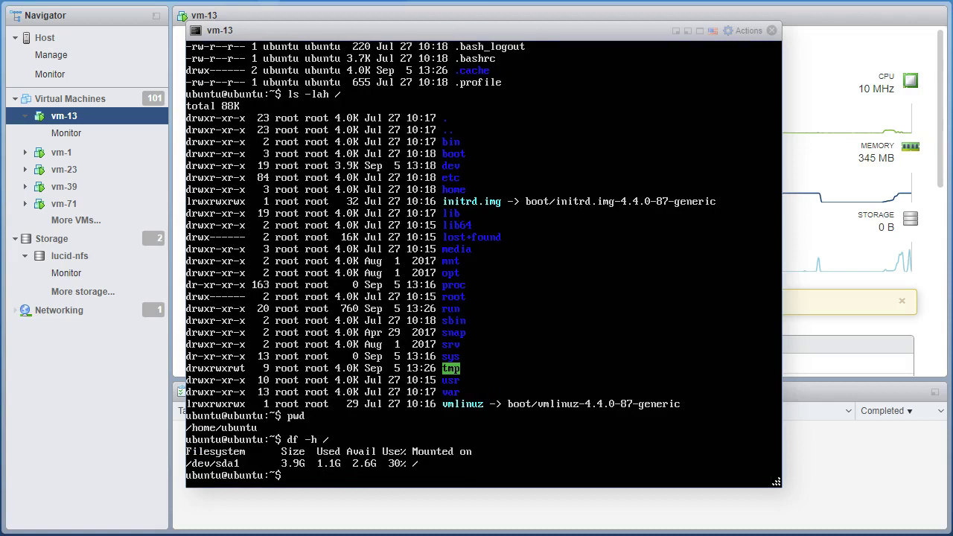
Run top and quit it, clear the screen, then run ll
{"action": "type", "text": "top"}
{"action": "key", "text": "Return"}
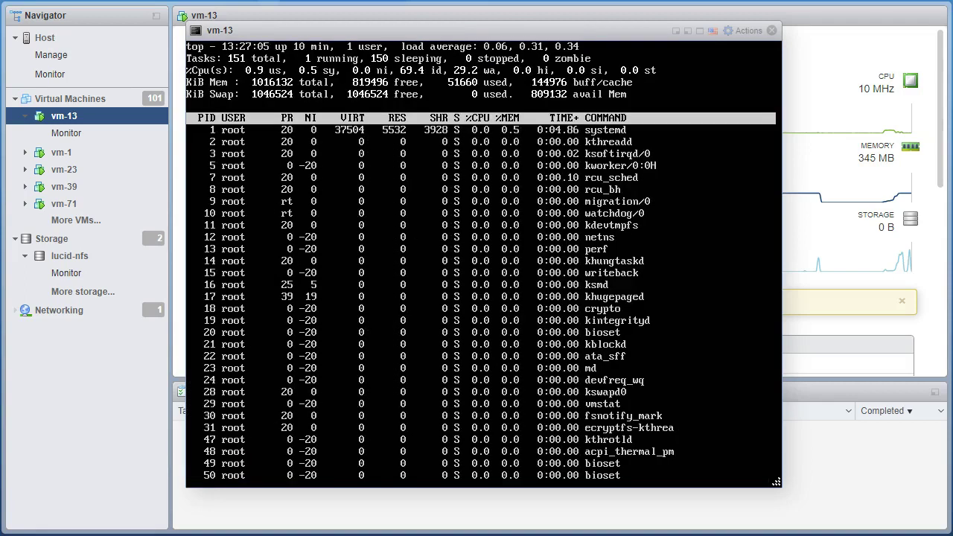
{"action": "key", "text": "q"}
{"action": "key", "text": "ctrl+l"}
{"action": "type", "text": "ll"}
{"action": "key", "text": "Return"}
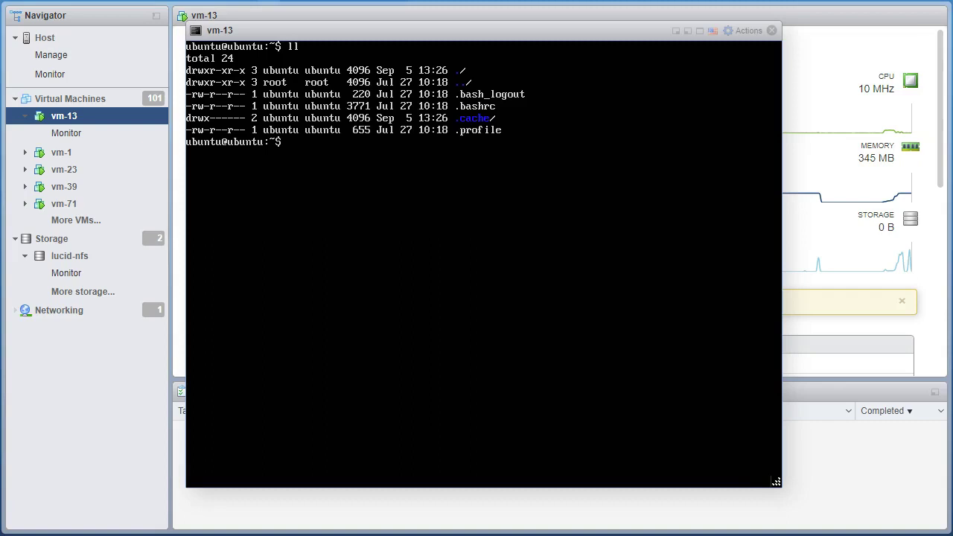
Close vm-13's console, sort the VM list by name, and open vm-100's console
{"action": "left_click", "coordinate": [771, 31]}
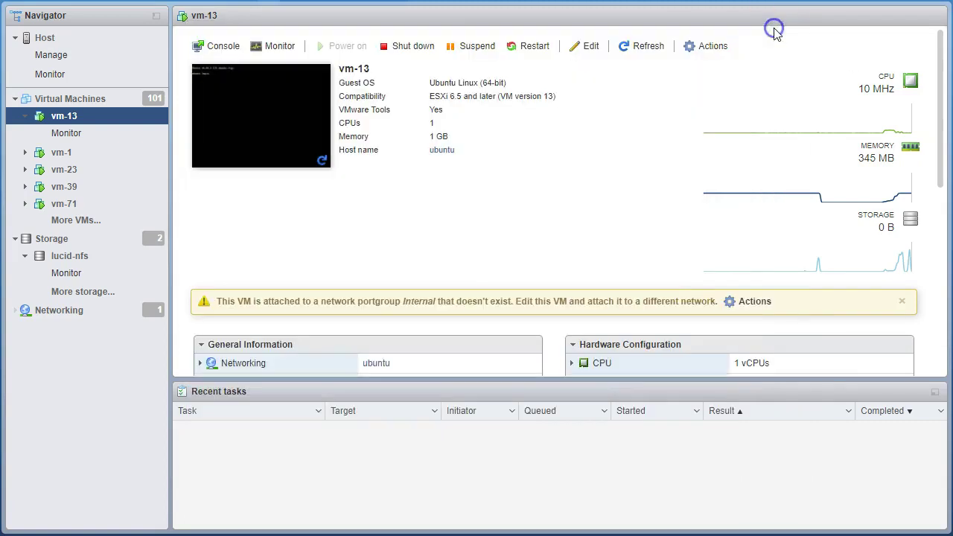
{"action": "left_click", "coordinate": [84, 99]}
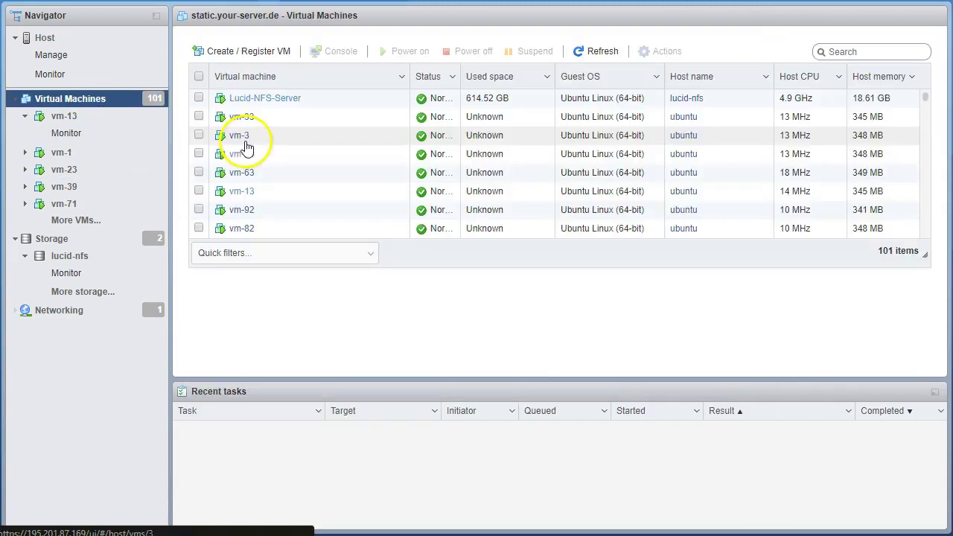
{"action": "scroll", "coordinate": [272, 149], "scroll_direction": "down", "scroll_amount": 10}
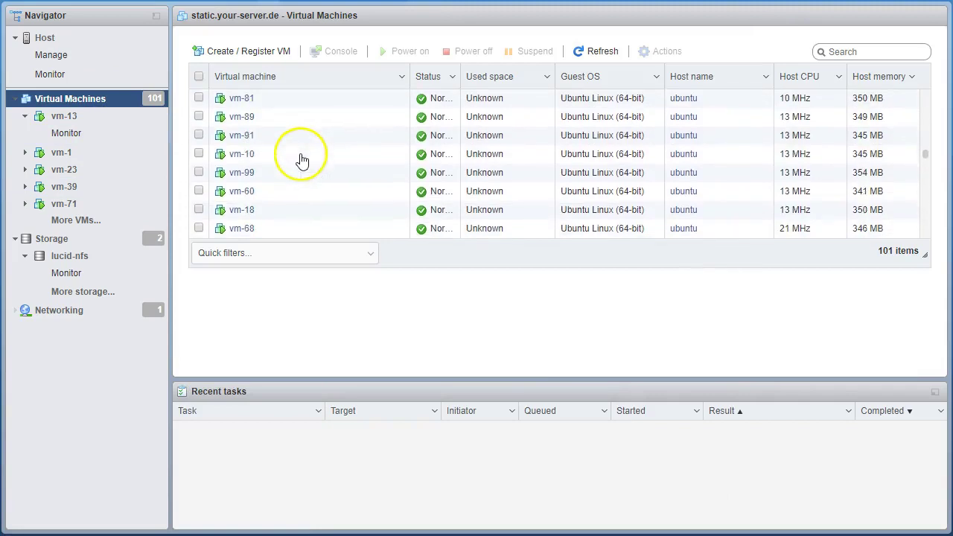
{"action": "scroll", "coordinate": [328, 162], "scroll_direction": "down", "scroll_amount": 10}
{"action": "scroll", "coordinate": [327, 162], "scroll_direction": "up", "scroll_amount": 20}
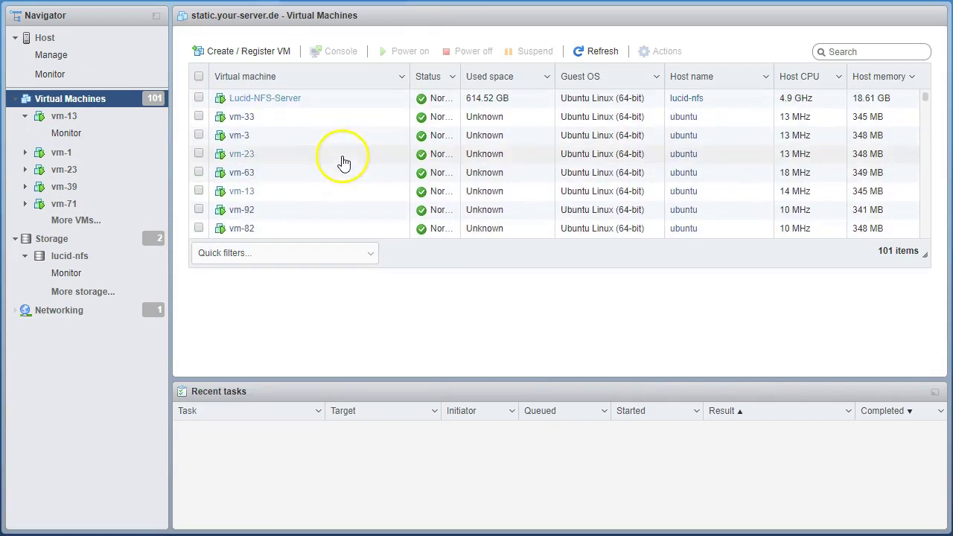
{"action": "left_click", "coordinate": [257, 77]}
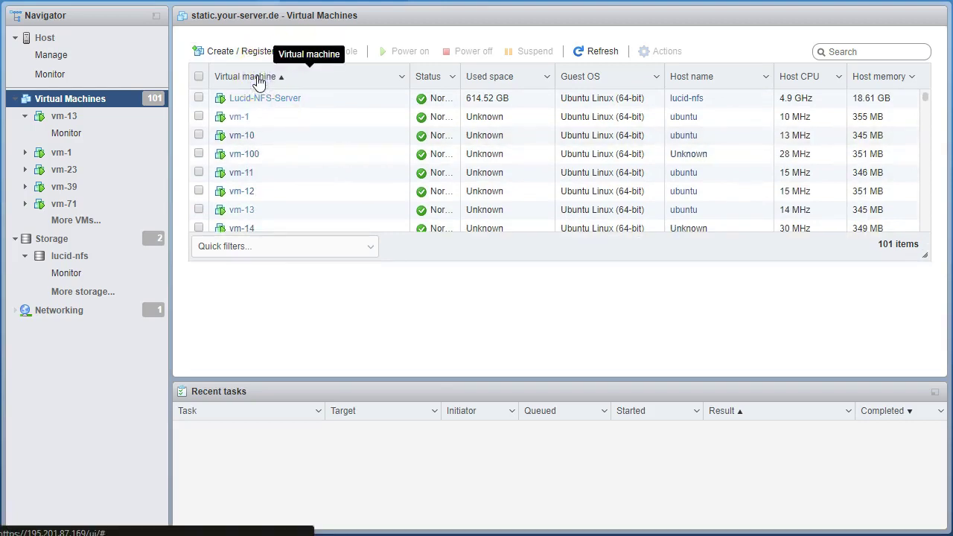
{"action": "left_click", "coordinate": [246, 153]}
{"action": "left_click", "coordinate": [267, 104]}
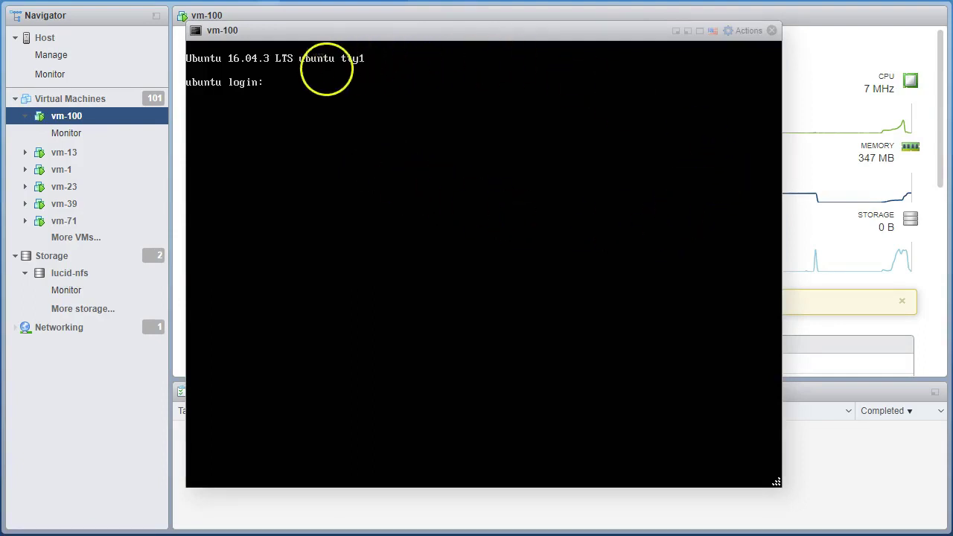
Log into vm-100 as ubuntu and run ps aux
{"action": "left_click", "coordinate": [623, 242]}
{"action": "type", "text": "ubuntu"}
{"action": "key", "text": "Return"}
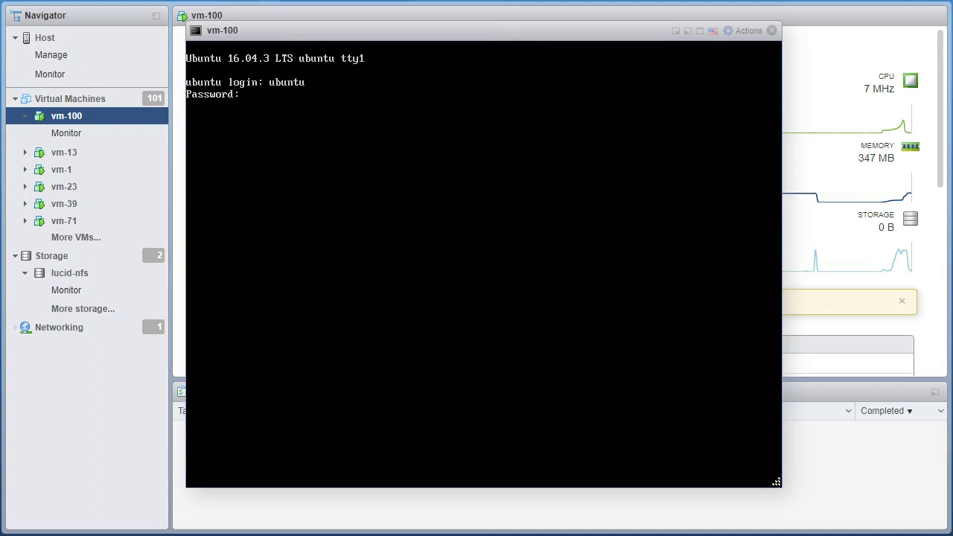
{"action": "key", "text": "Return"}
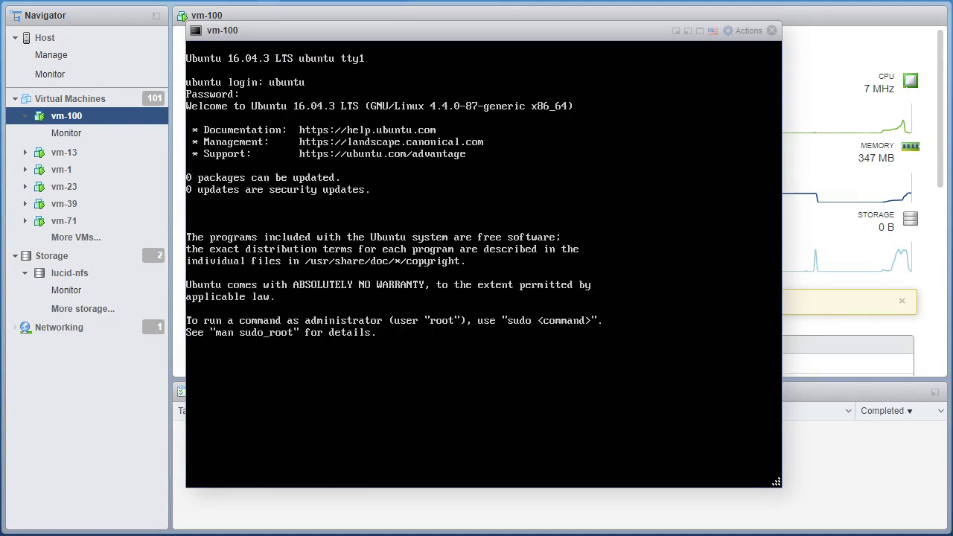
{"action": "type", "text": "ps aux |"}
{"action": "key", "text": "BackSpace"}
{"action": "key", "text": "BackSpace"}
{"action": "key", "text": "Return"}
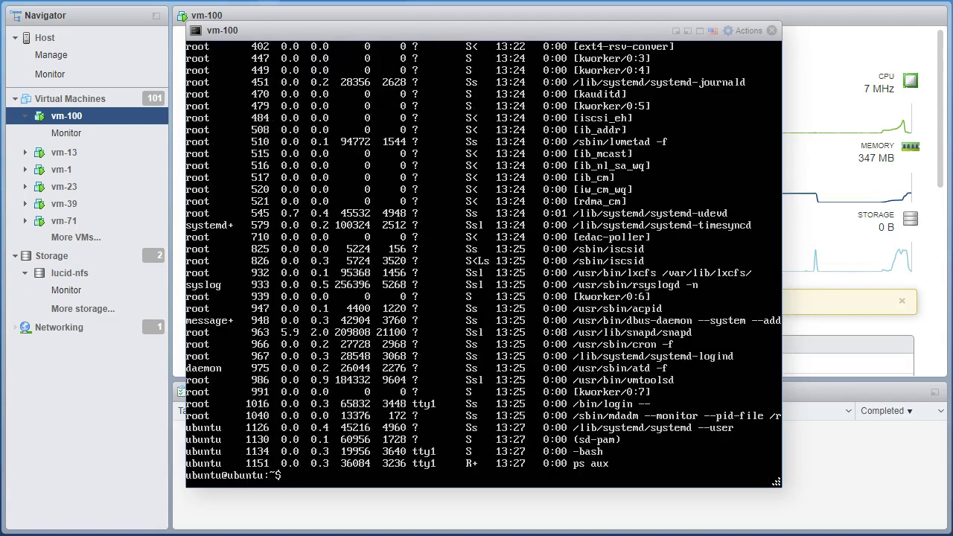
Run top, df -h /, ls -la and free -mh on vm-100
{"action": "type", "text": "top"}
{"action": "key", "text": "Return"}
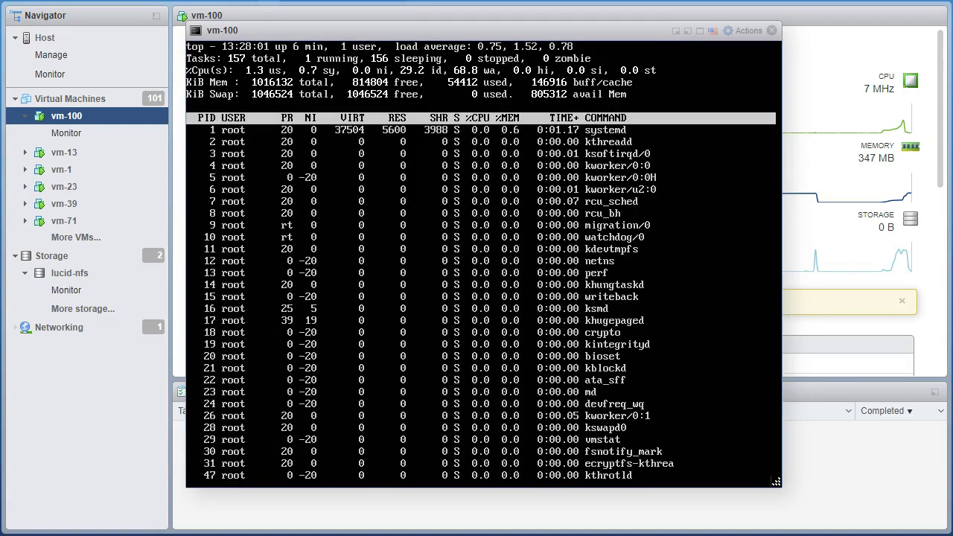
{"action": "type", "text": "qdf "}
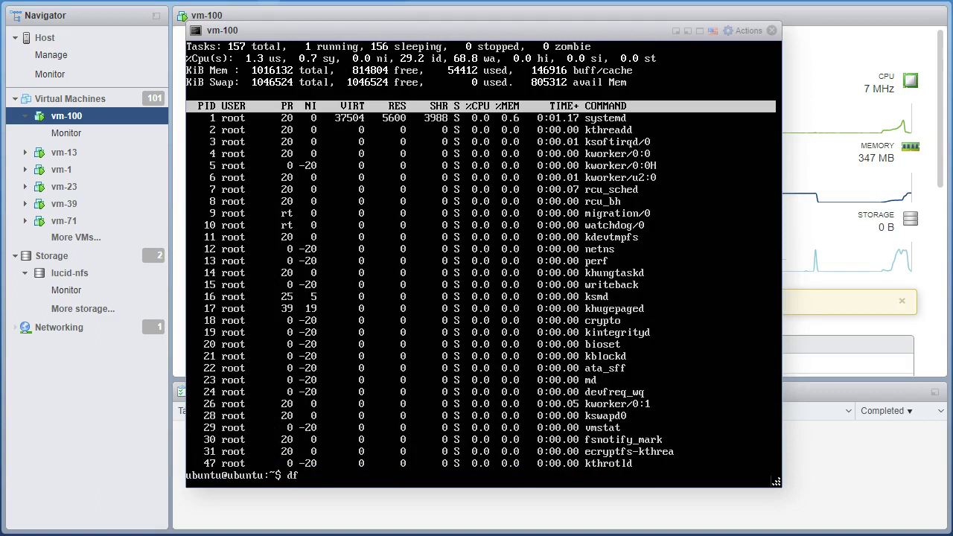
{"action": "type", "text": "-h /"}
{"action": "key", "text": "Return"}
{"action": "type", "text": "ls -la"}
{"action": "key", "text": "Return"}
{"action": "type", "text": "free -mh"}
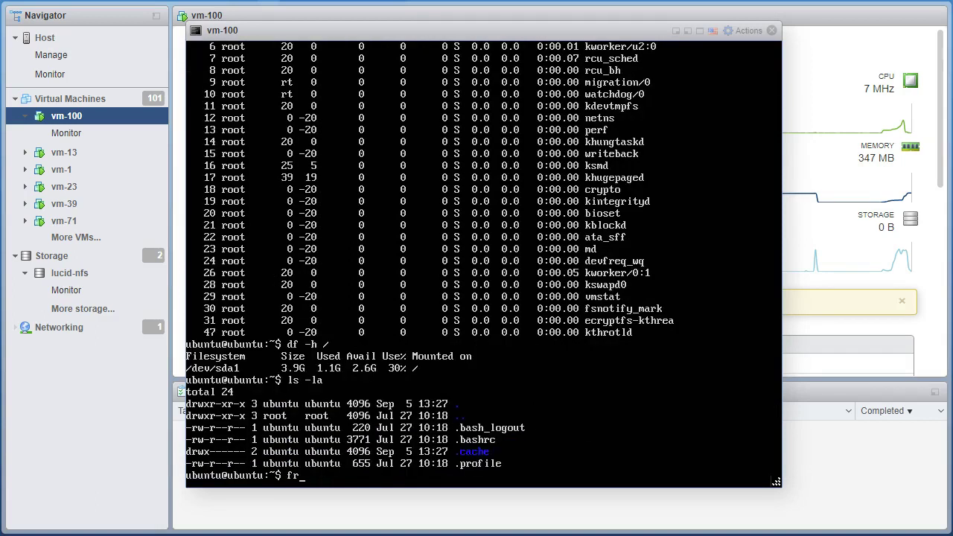
{"action": "key", "text": "Return"}
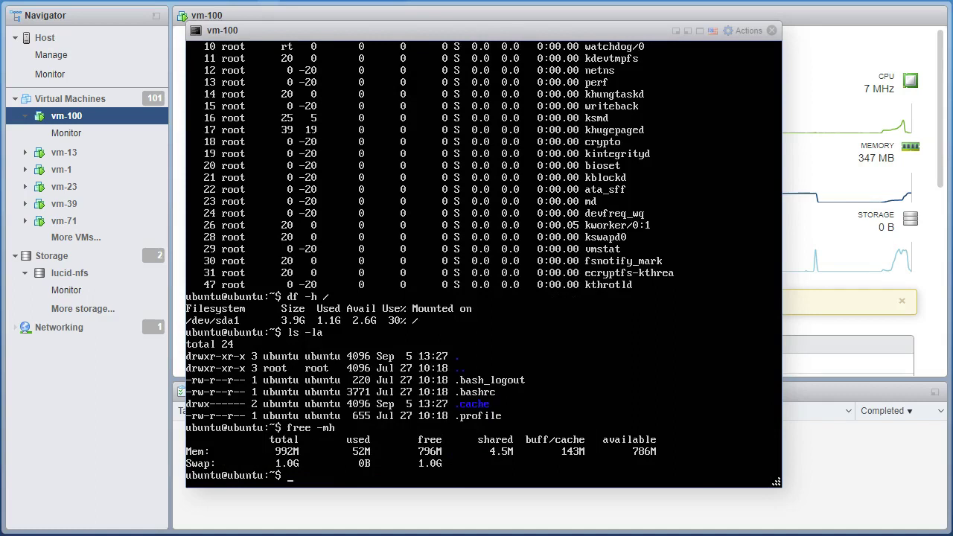
Run ll and echo voila, then close the console and return to the VM list
{"action": "type", "text": "ll"}
{"action": "key", "text": "Return"}
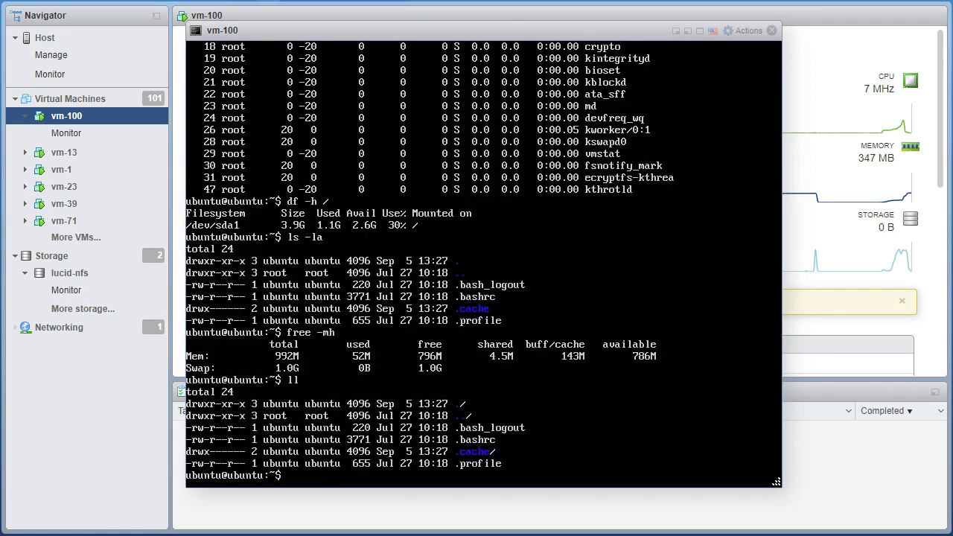
{"action": "type", "text": "echo voila"}
{"action": "key", "text": "Return"}
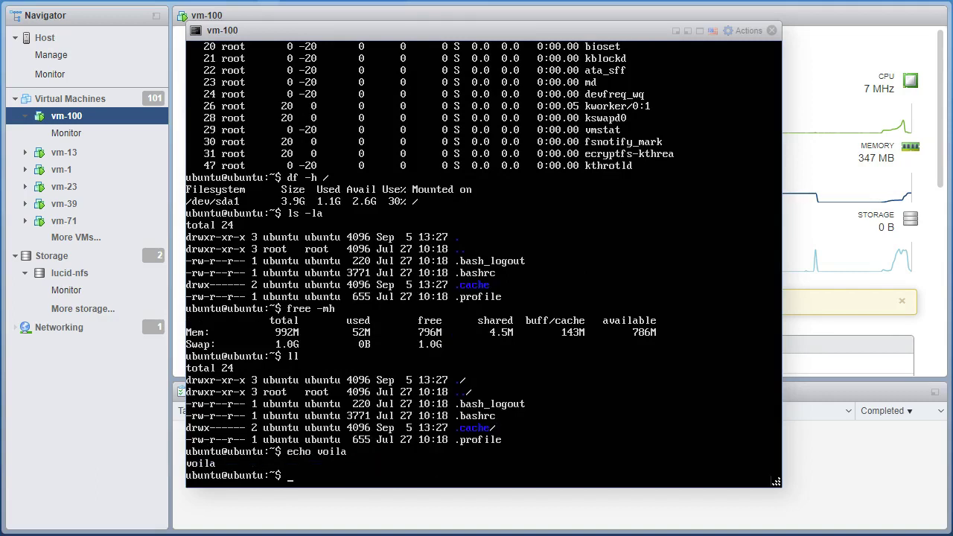
{"action": "left_click", "coordinate": [772, 32]}
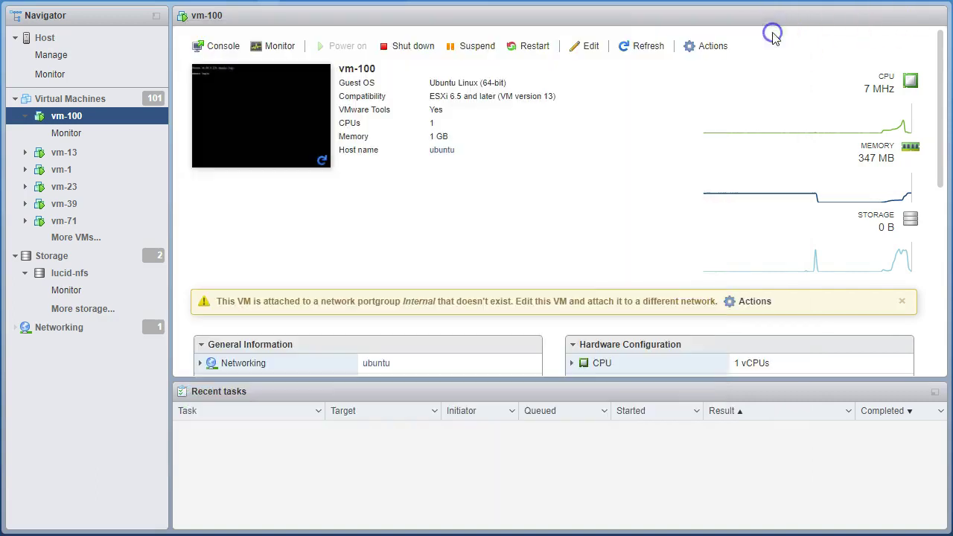
{"action": "left_click", "coordinate": [93, 98]}
{"action": "scroll", "coordinate": [306, 149], "scroll_direction": "down", "scroll_amount": 3}
{"action": "scroll", "coordinate": [310, 151], "scroll_direction": "down", "scroll_amount": 10}
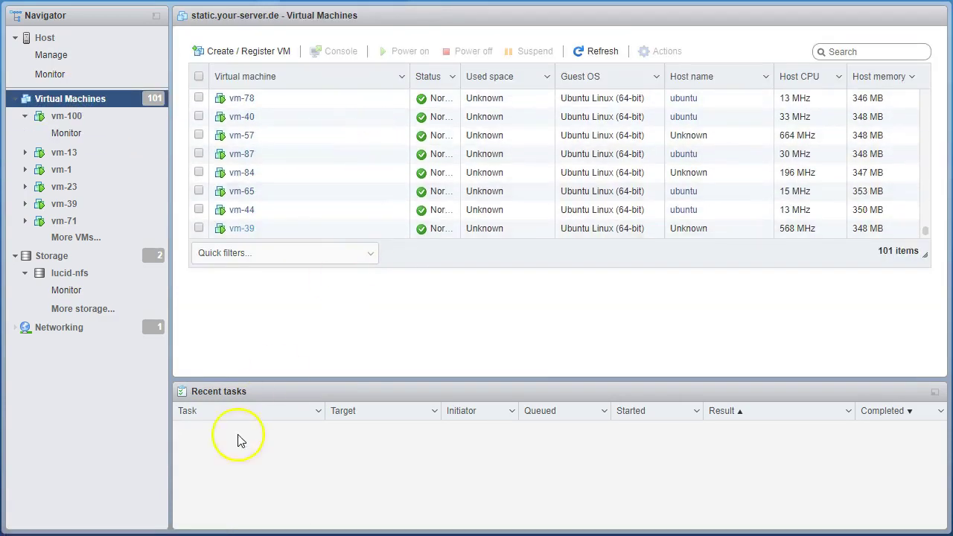